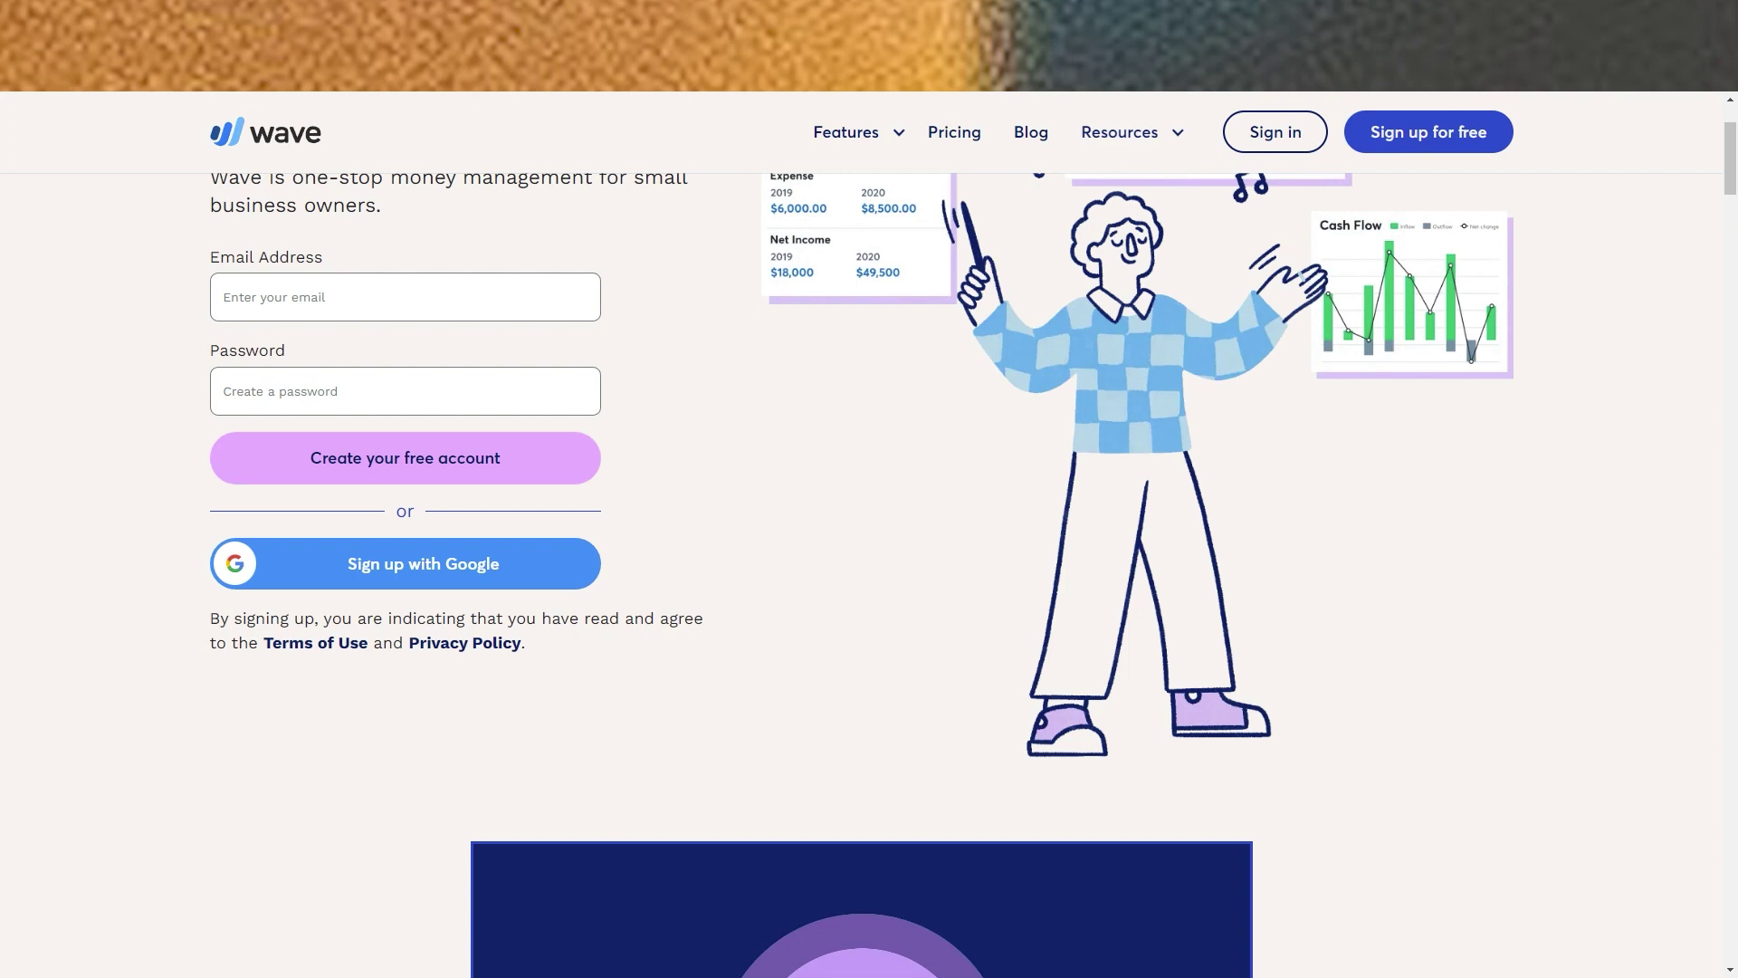
# Look through the Wave homepage, examining the sign-up area, the free account benefits and the feature overview.
pyautogui.scroll(-1, 1731, 177)
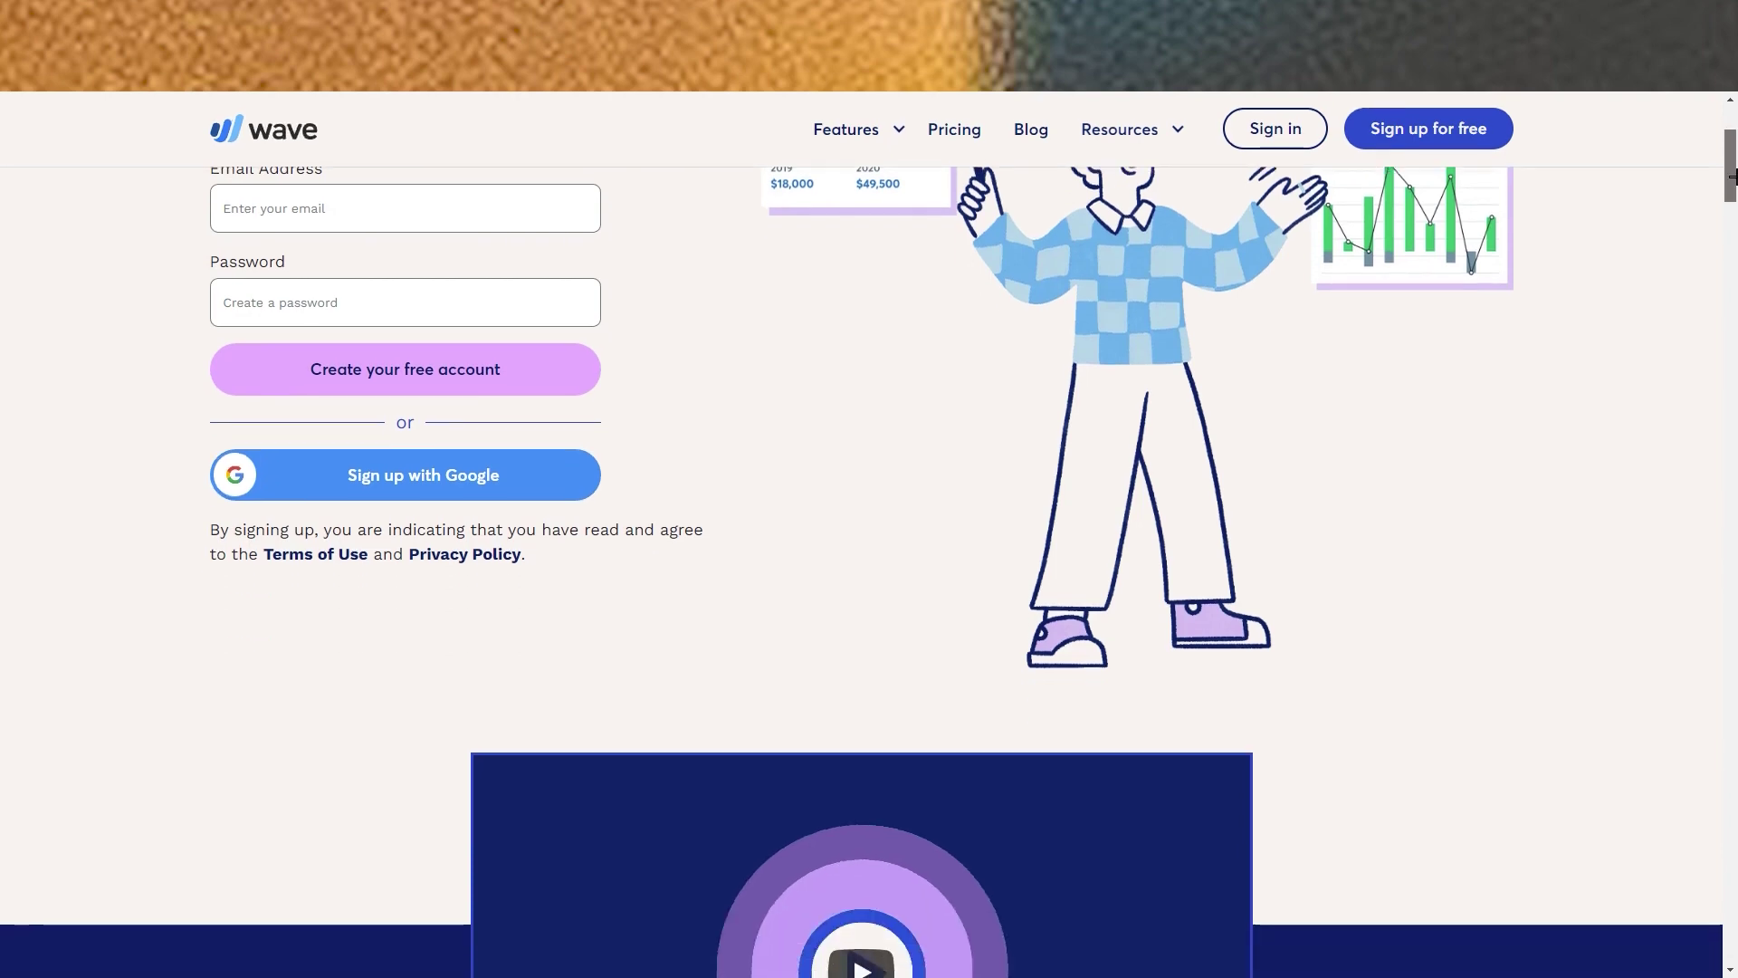
pyautogui.moveTo(1731, 176); pyautogui.dragTo(1730, 332)
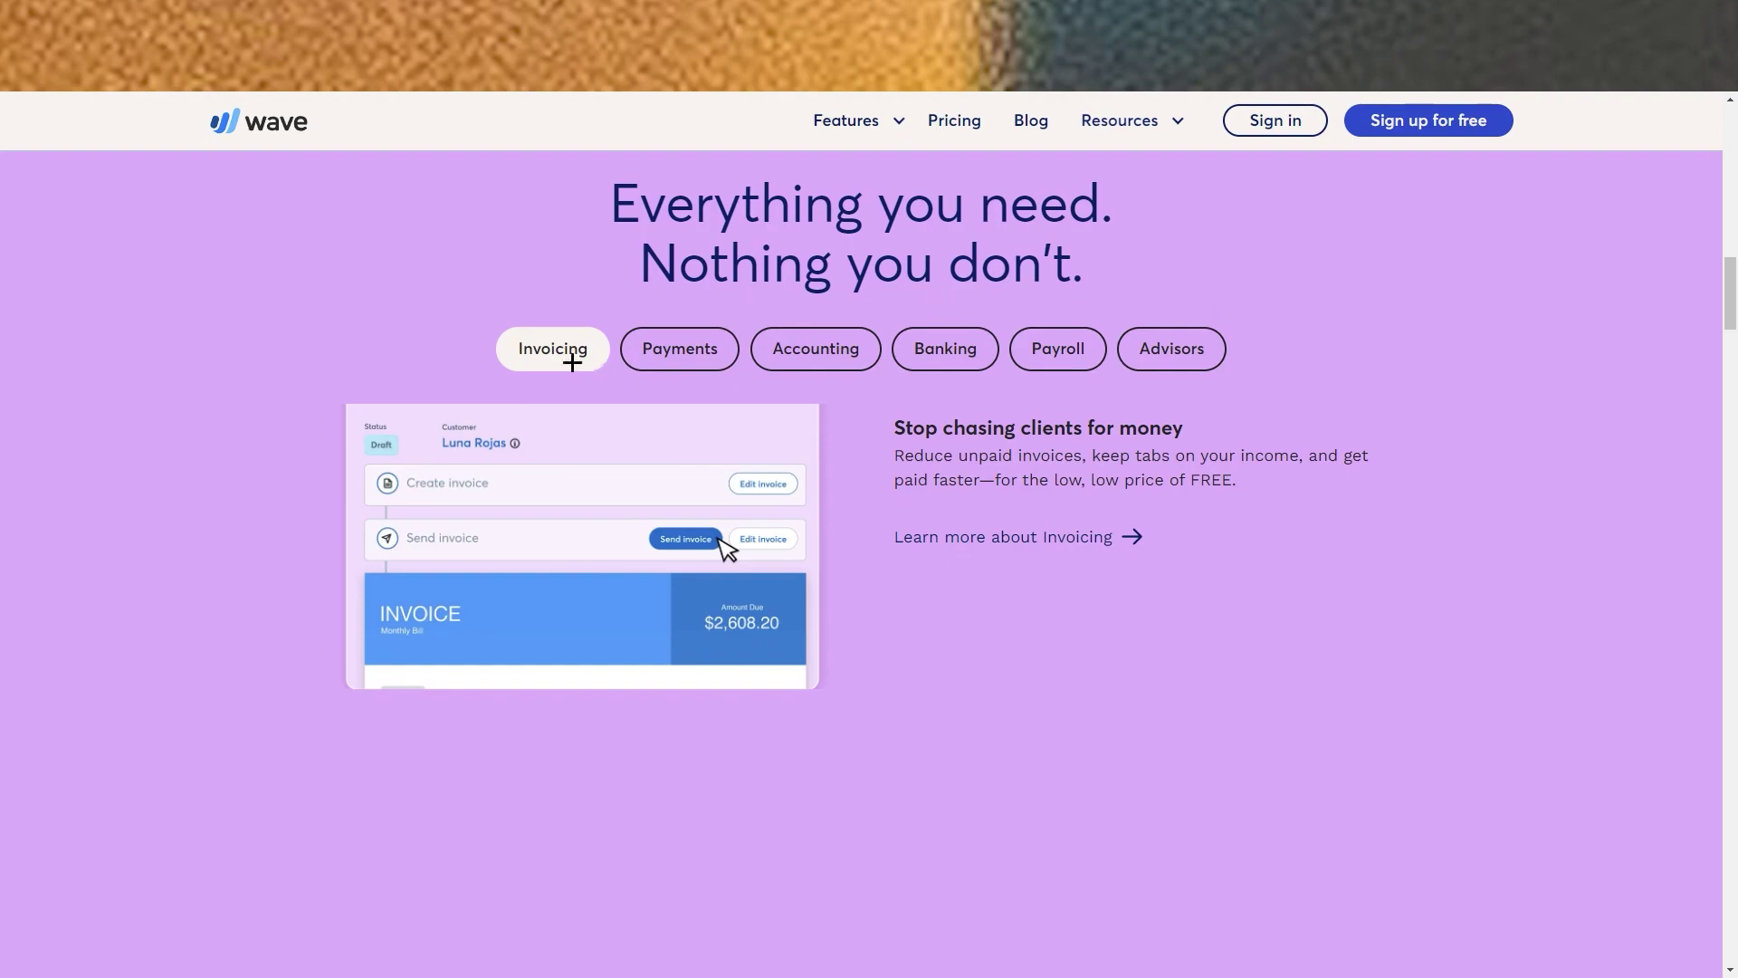
pyautogui.moveTo(1731, 295); pyautogui.dragTo(1731, 235)
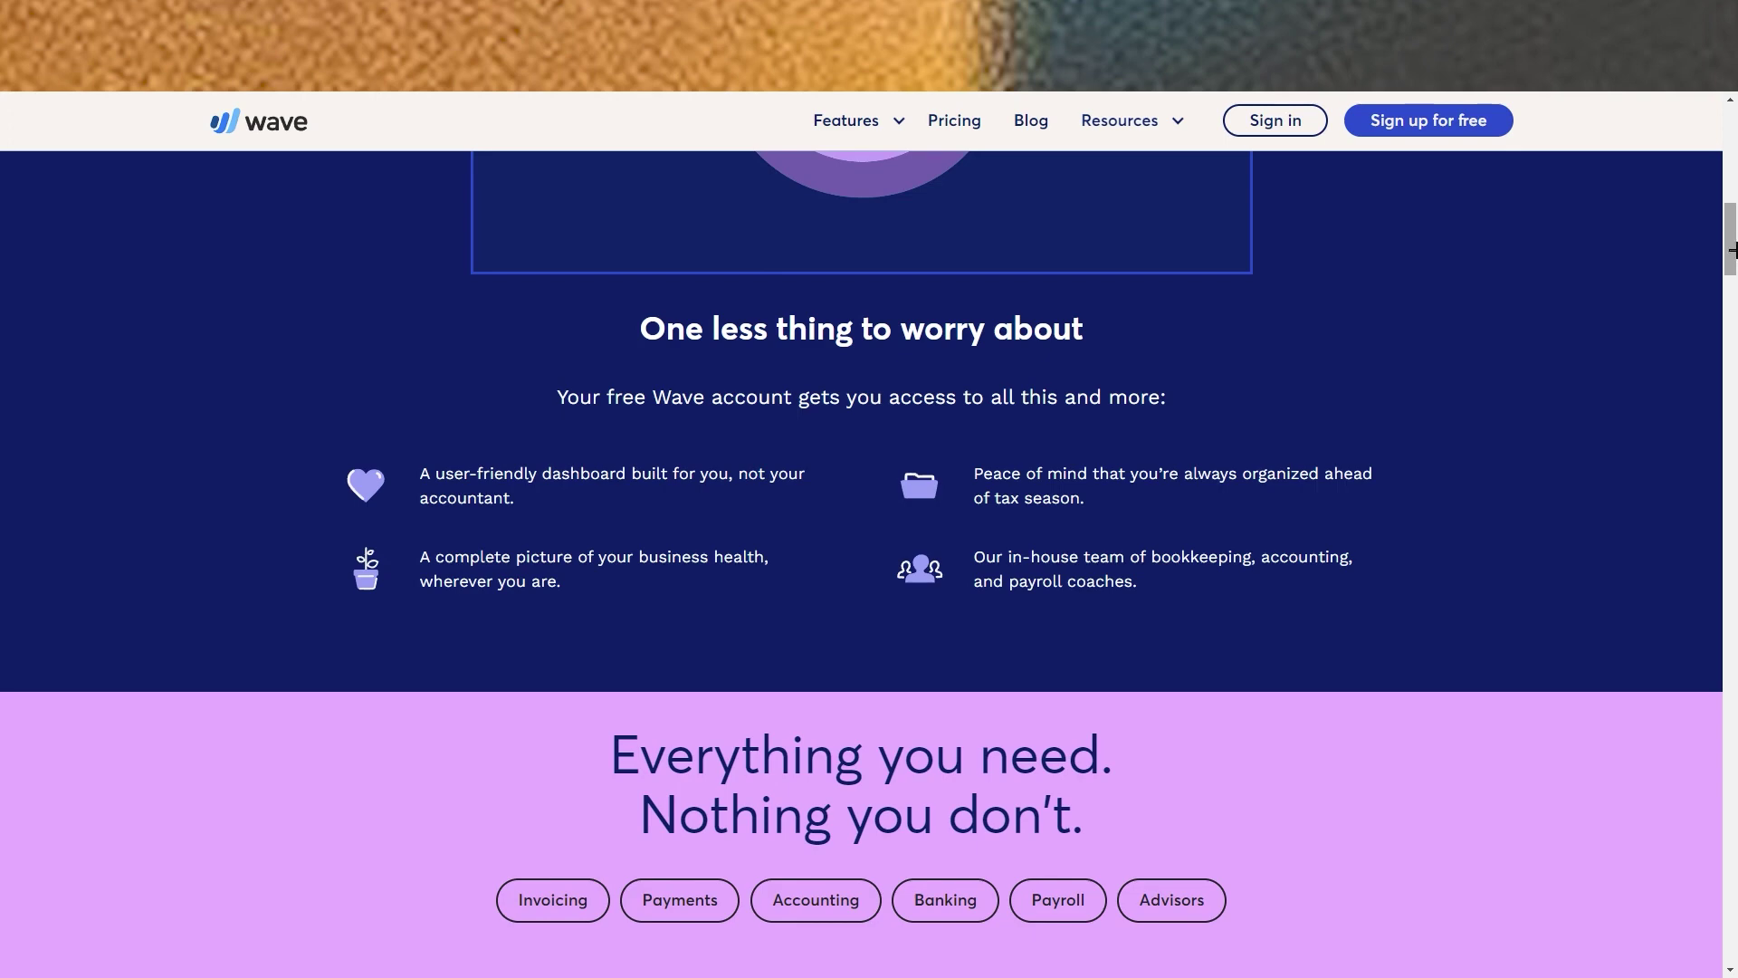
pyautogui.moveTo(1732, 247); pyautogui.dragTo(1732, 319)
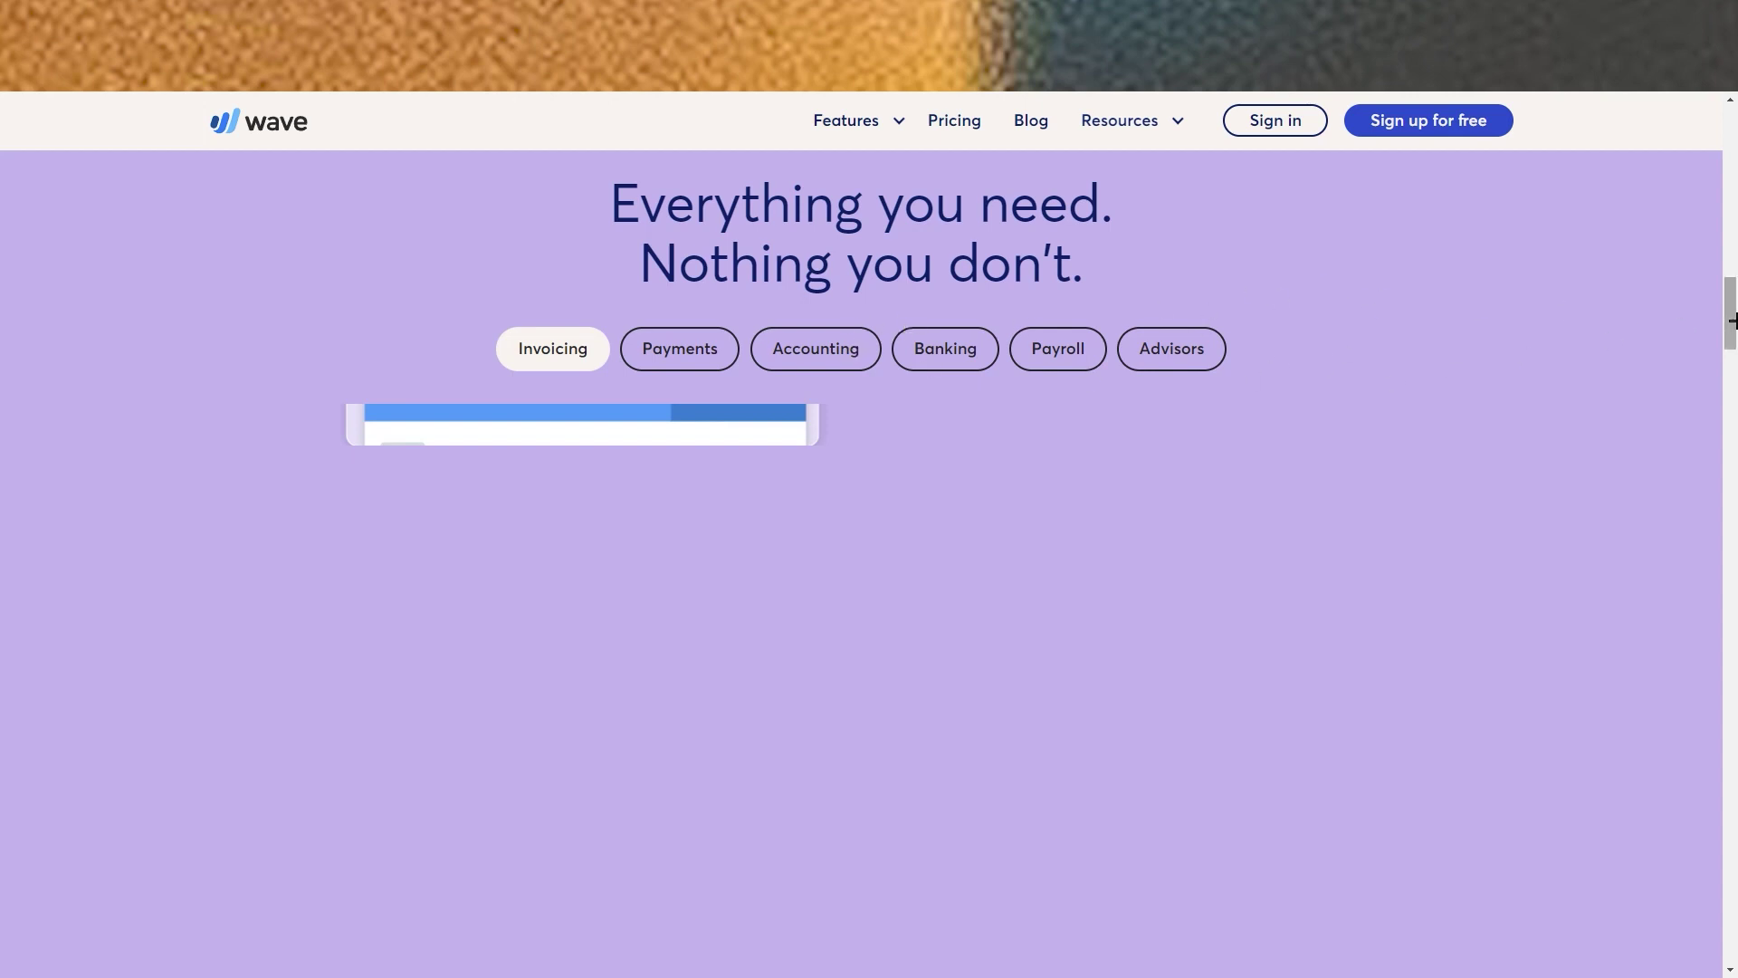
pyautogui.moveTo(1730, 323); pyautogui.dragTo(1731, 140)
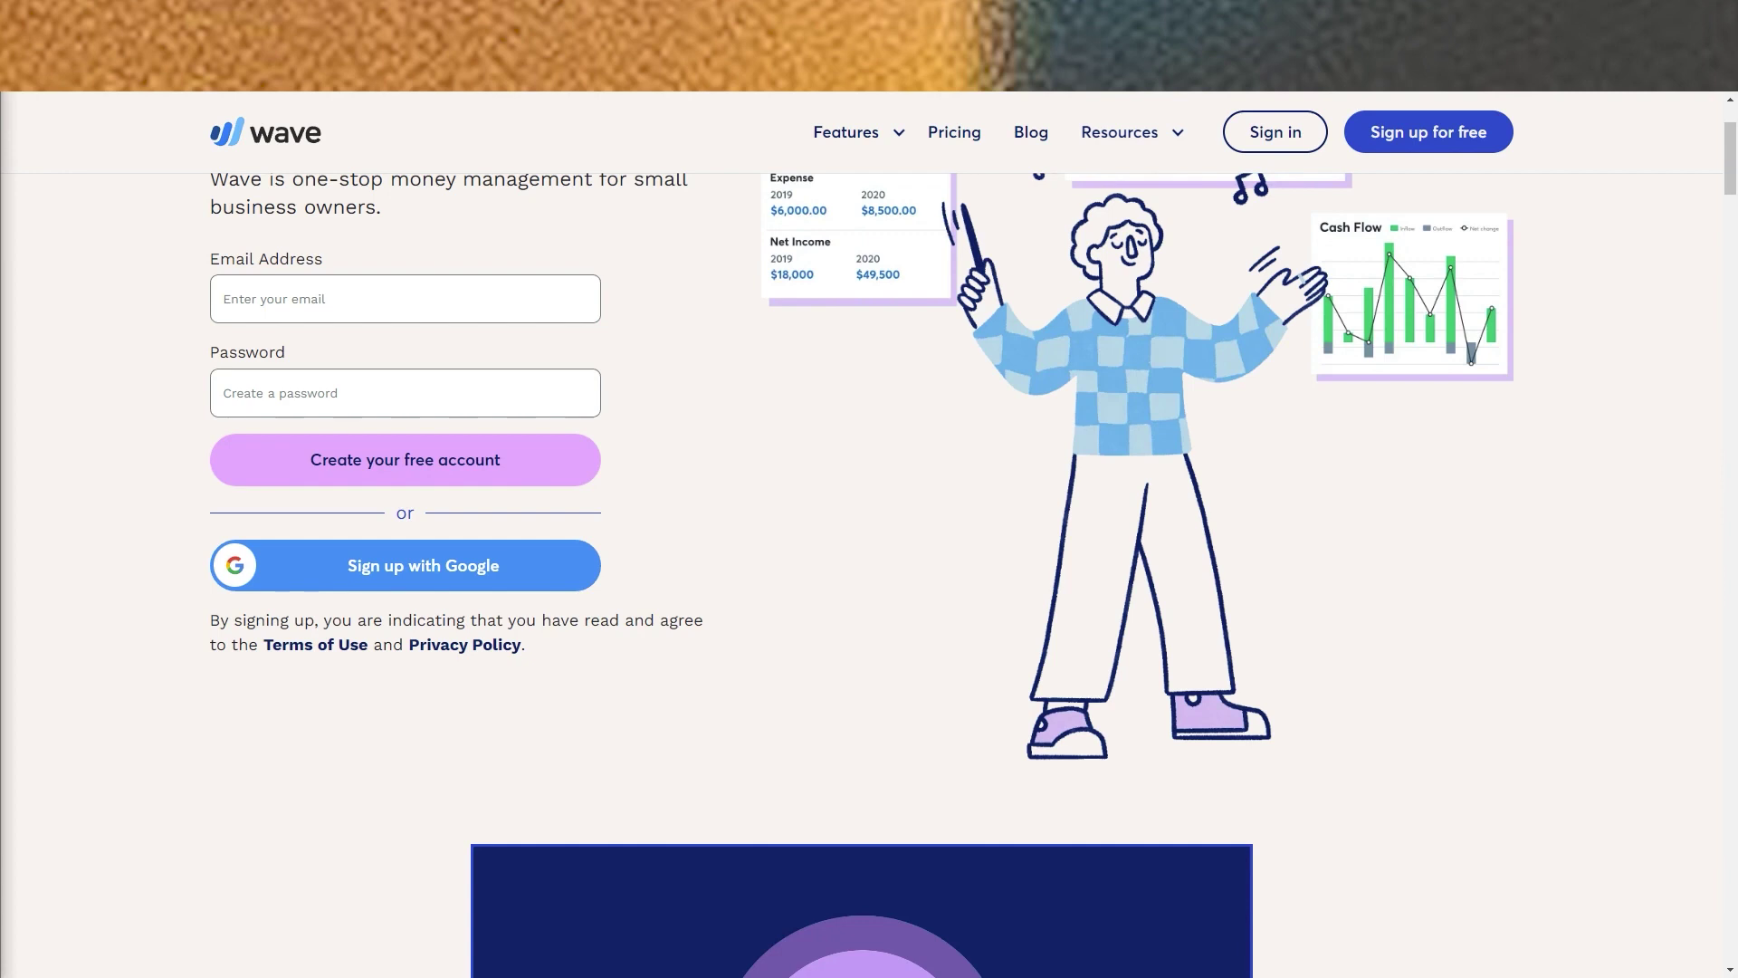
pyautogui.scroll(-3, 721, 683)
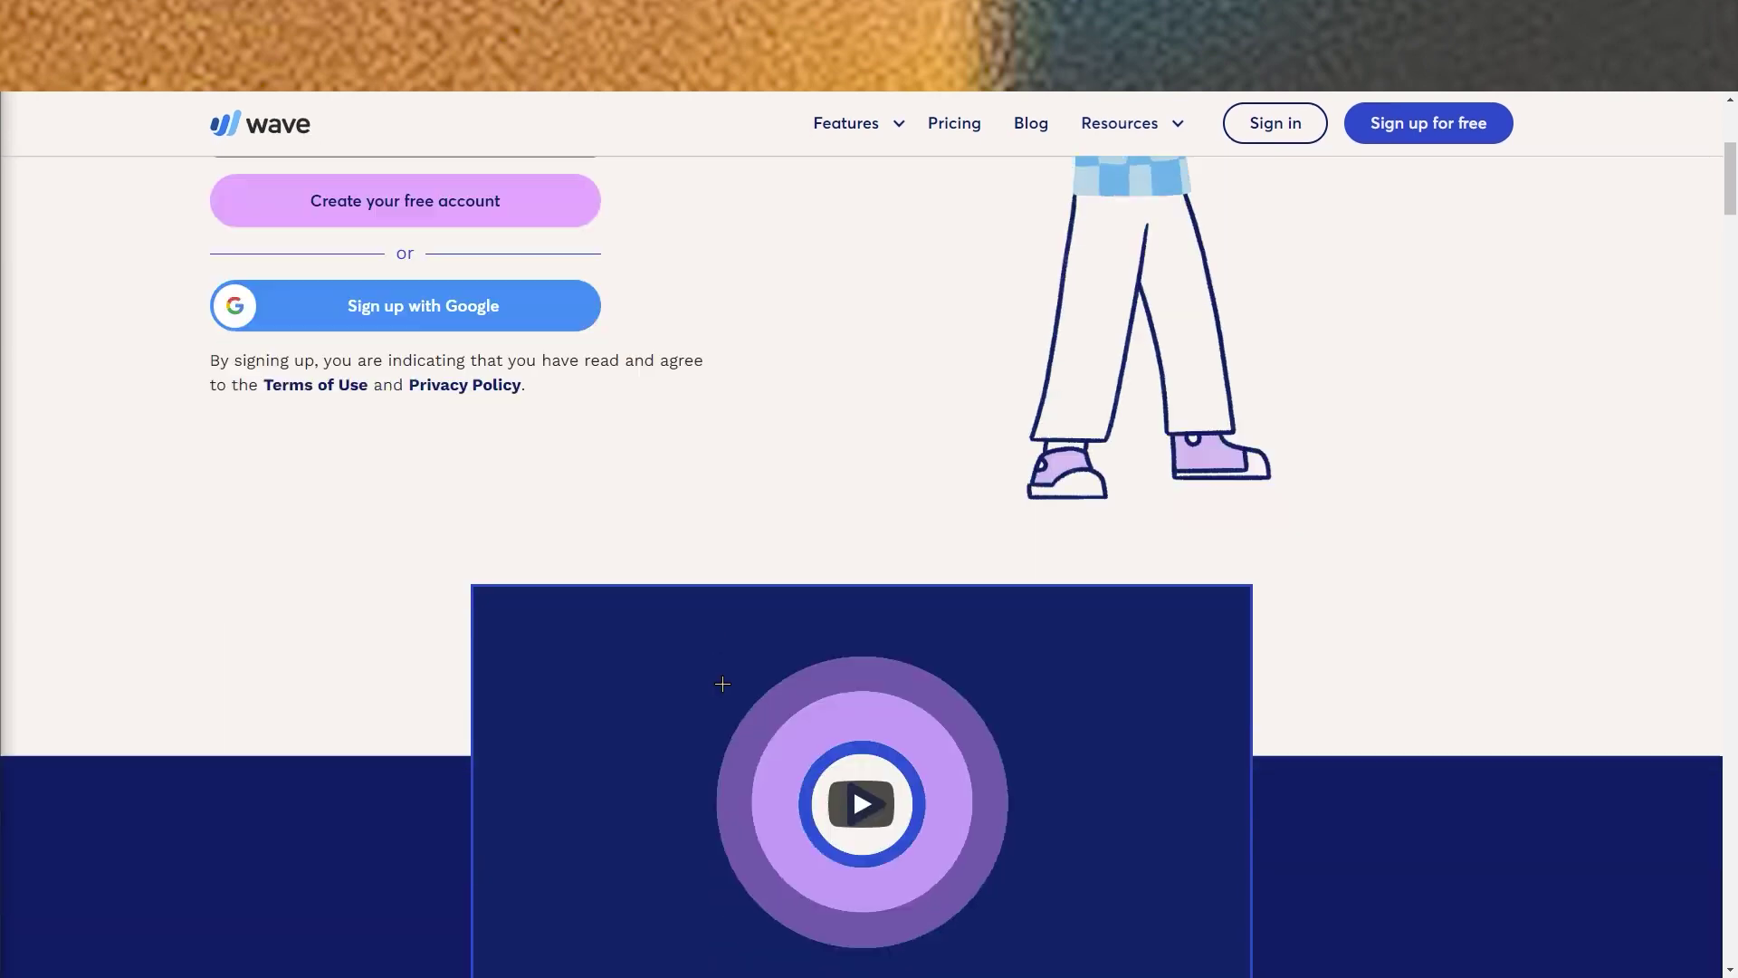
pyautogui.scroll(1, 723, 674)
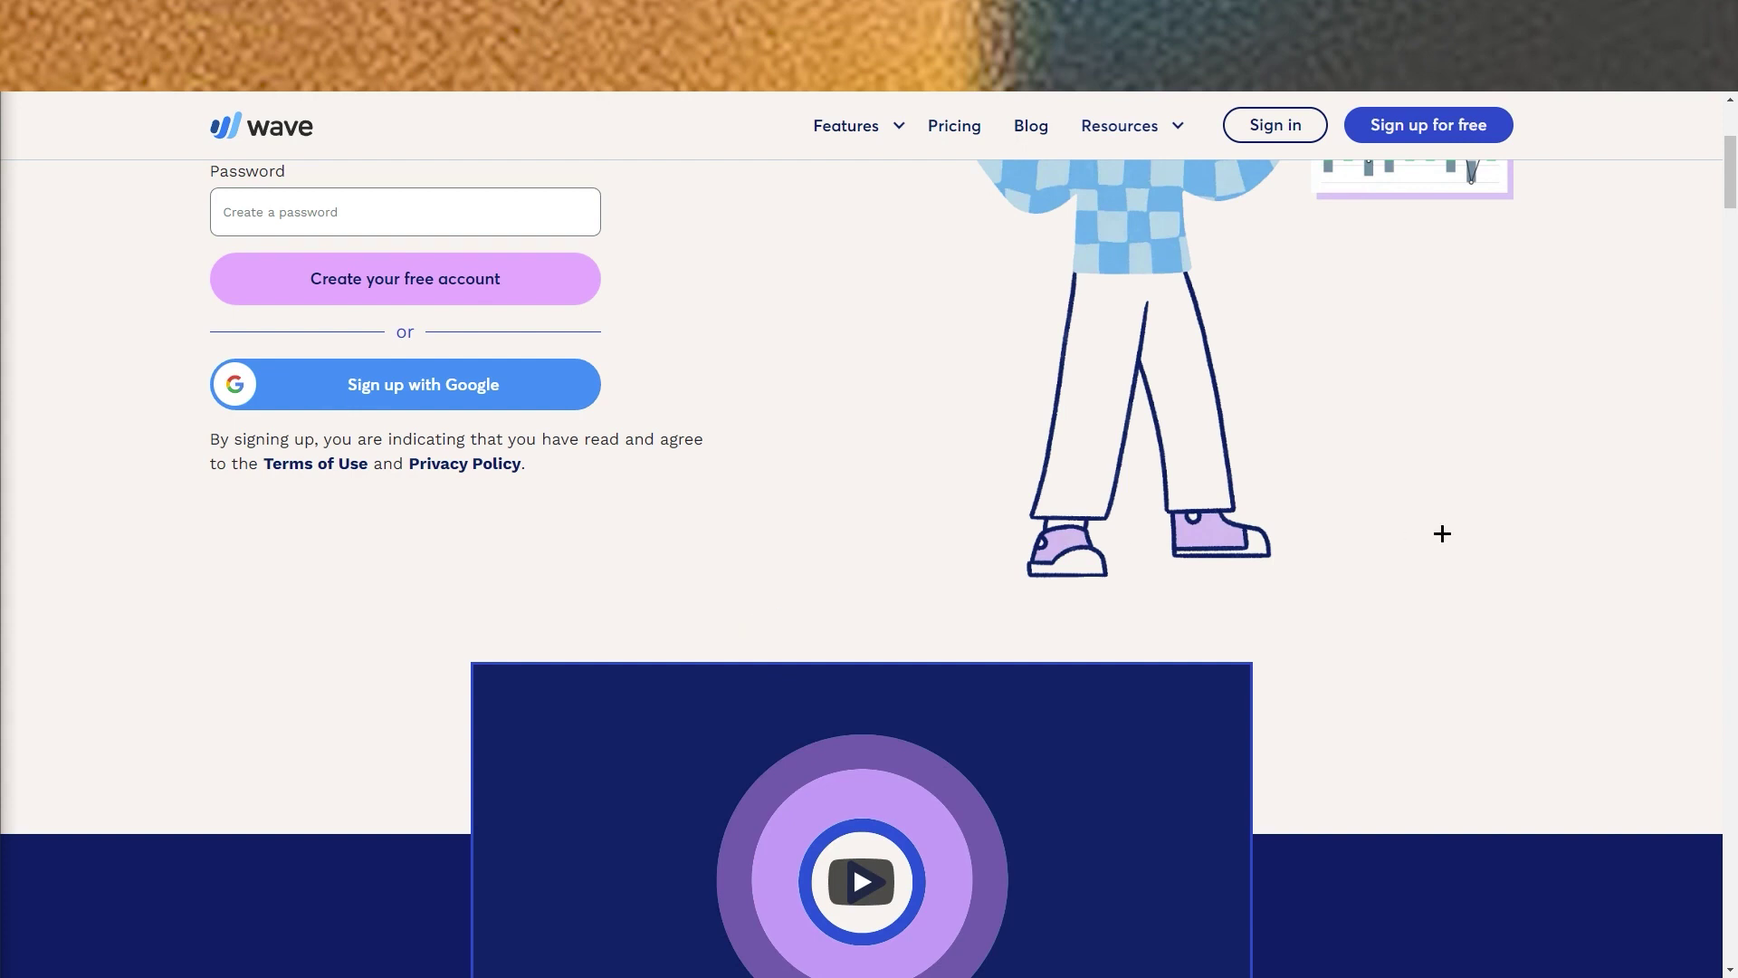
pyautogui.scroll(1, 1731, 175)
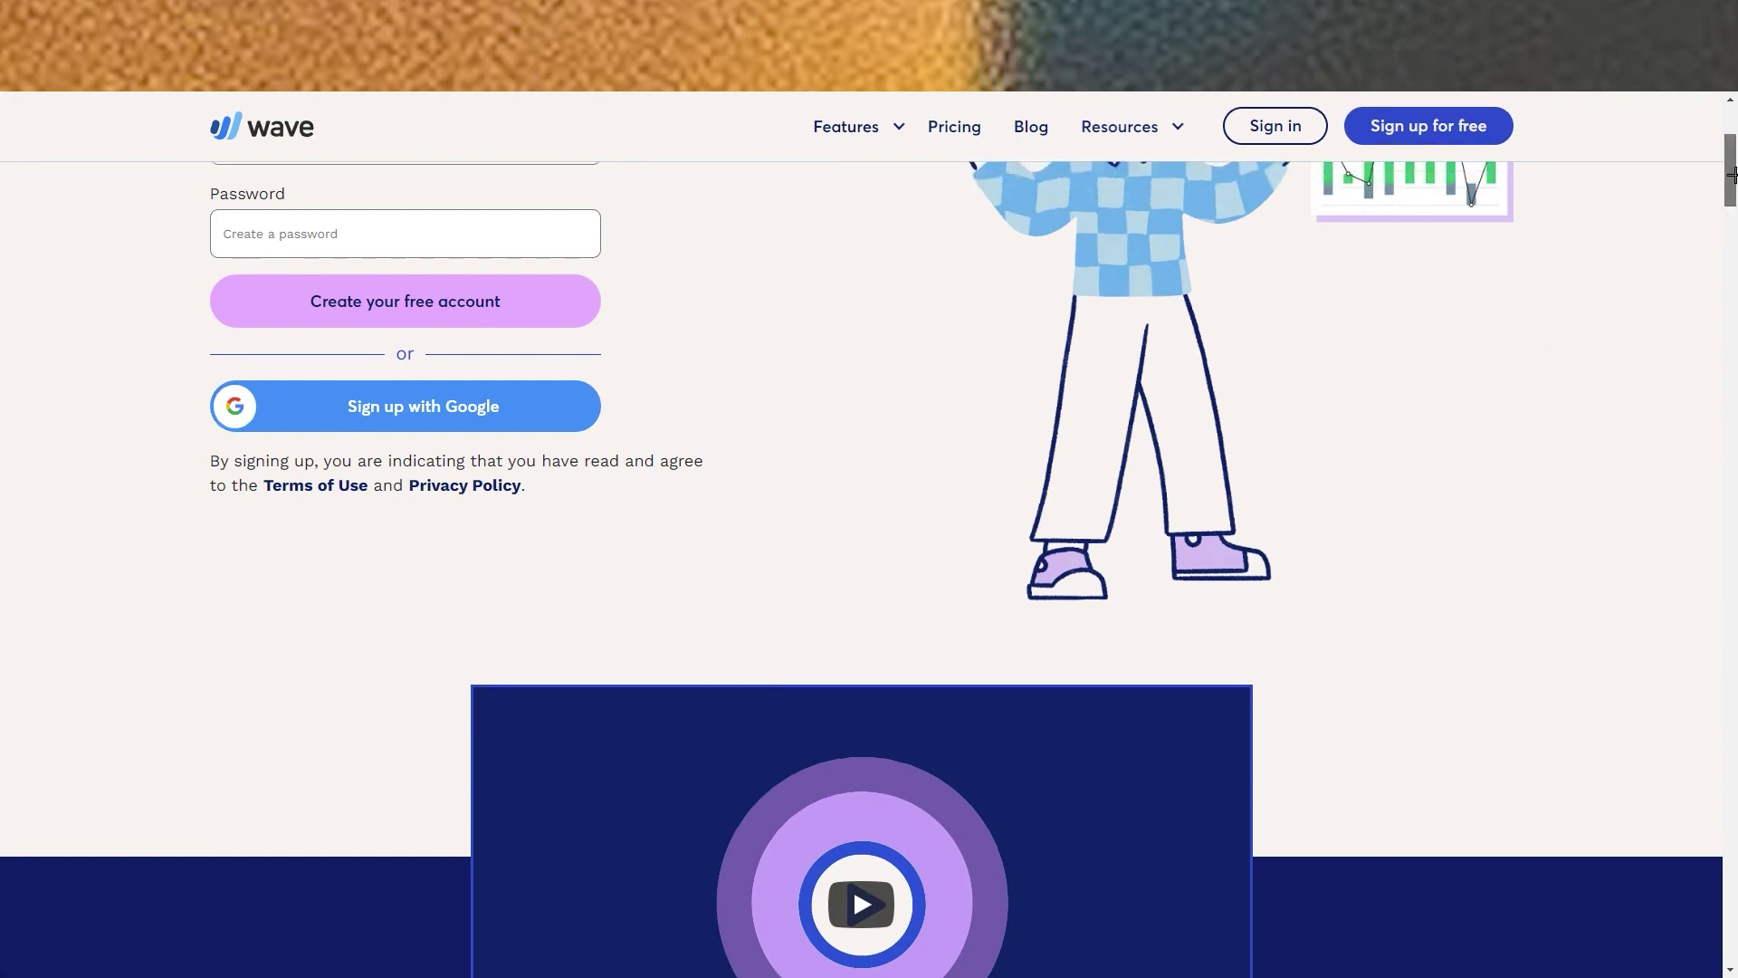
pyautogui.moveTo(1731, 174); pyautogui.dragTo(1708, 155)
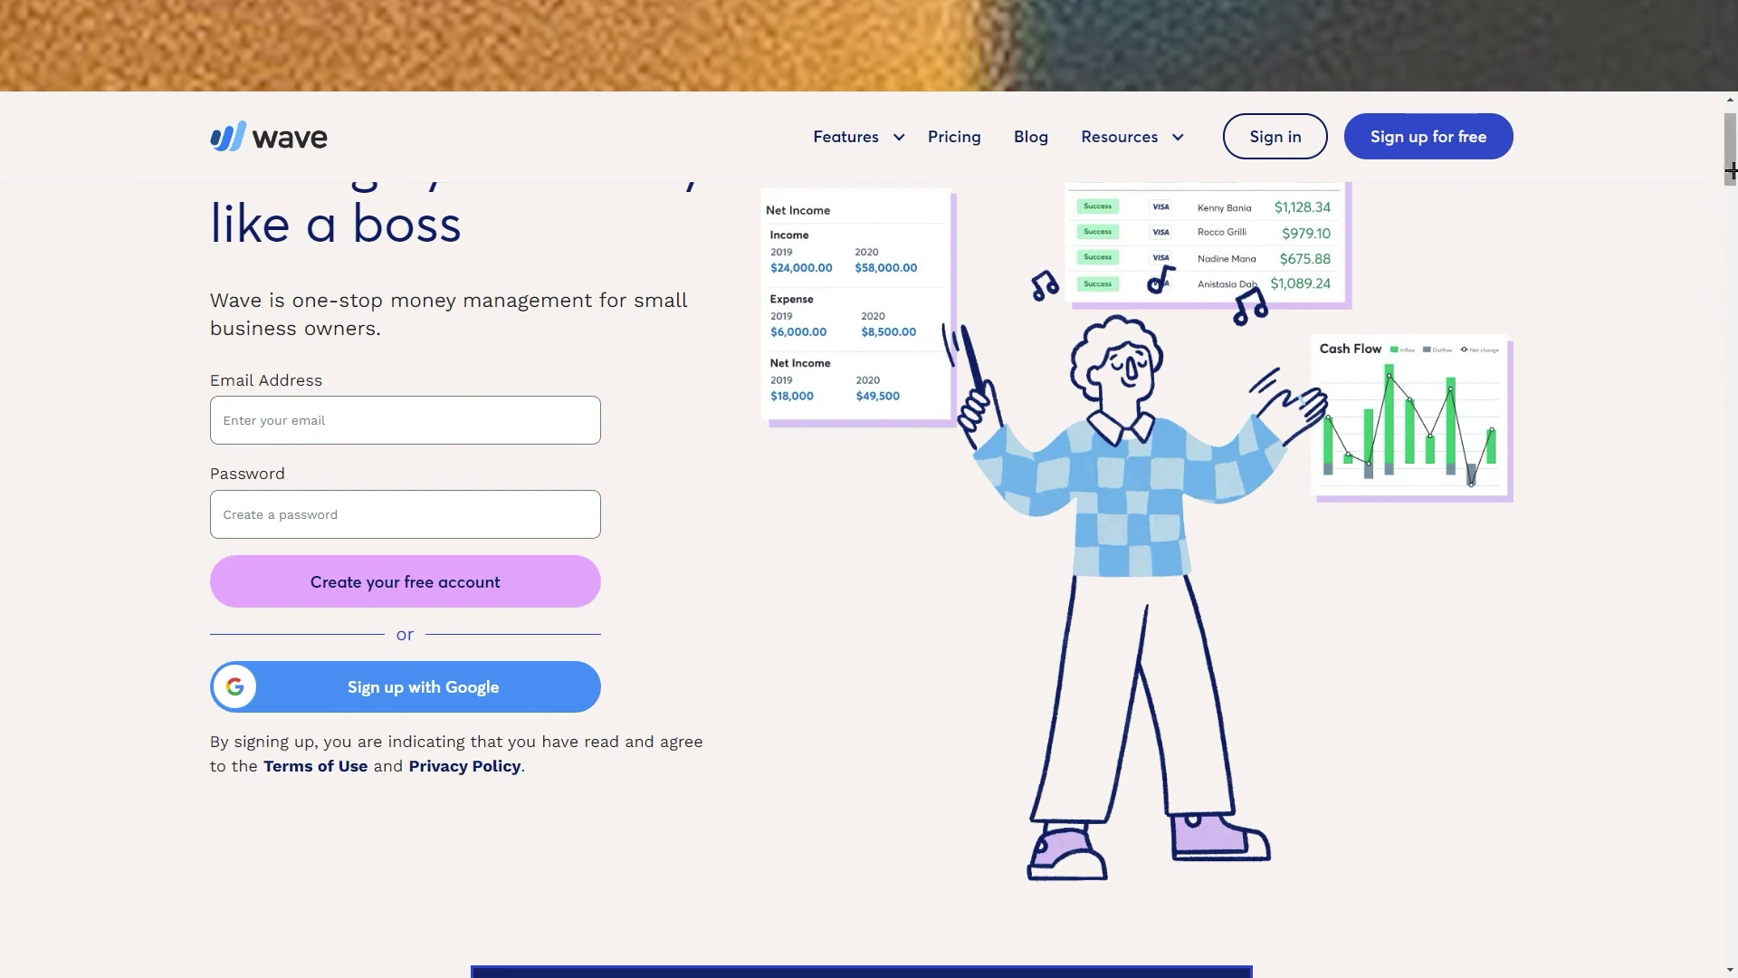
pyautogui.moveTo(1731, 124); pyautogui.dragTo(1731, 116)
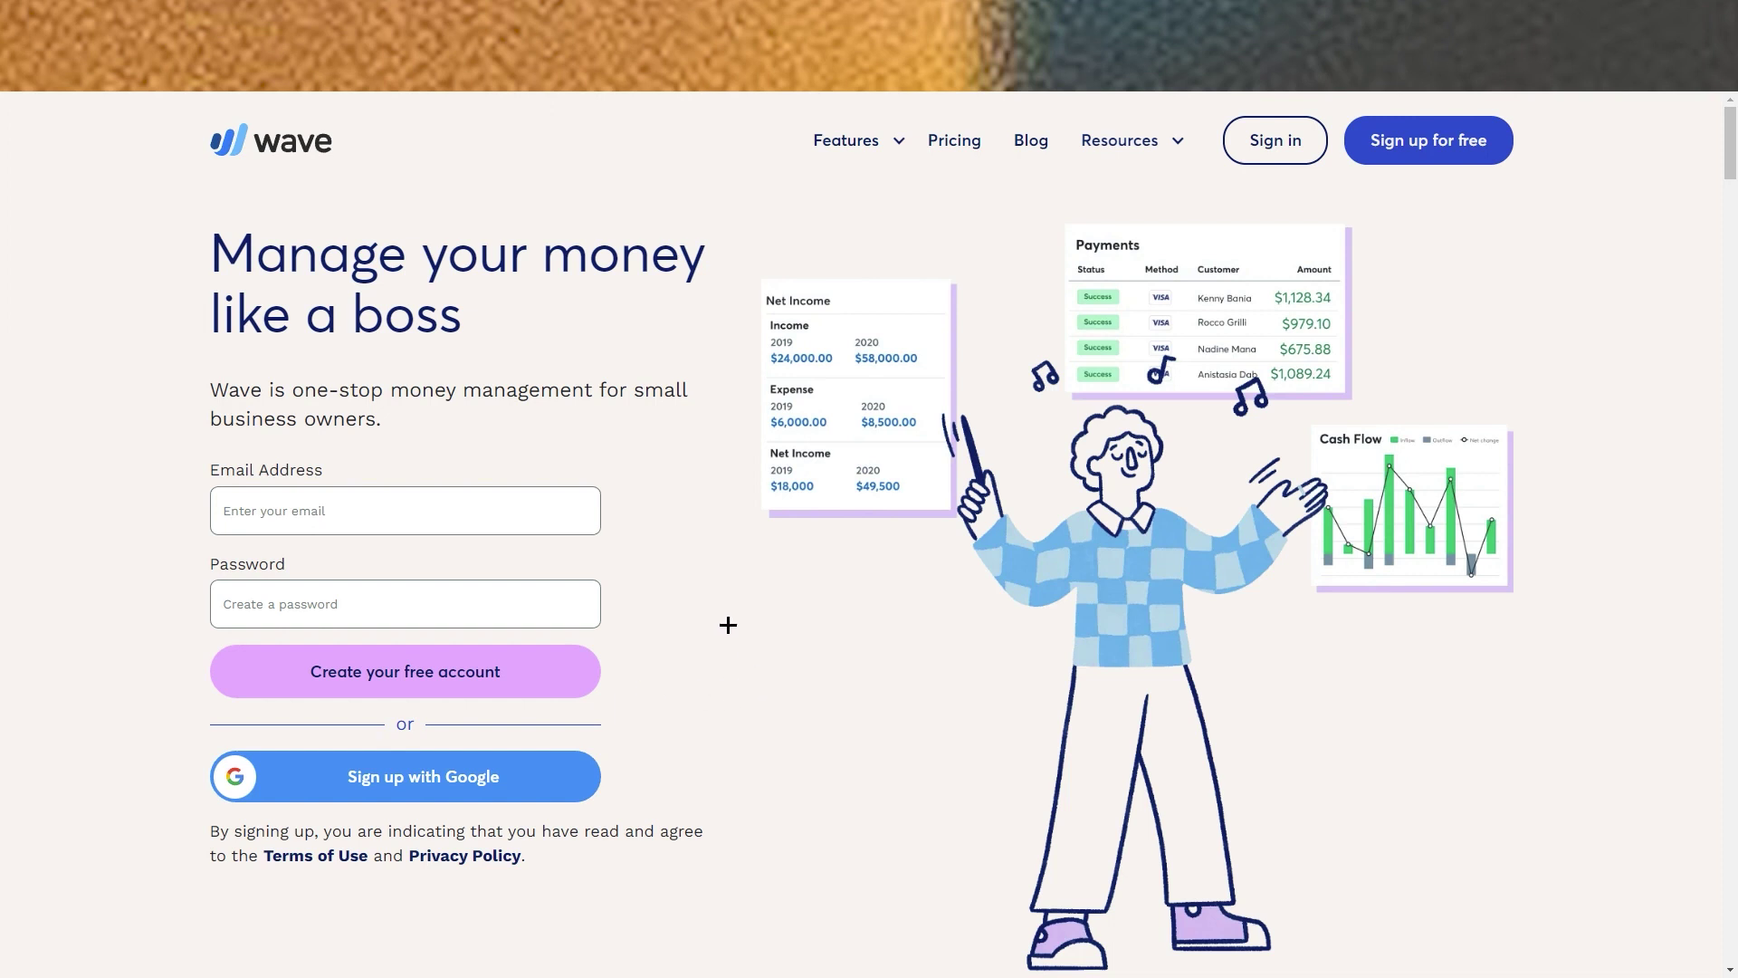
# Start signing up for a free account and choose managing your accounting as the starting point.
pyautogui.click(1418, 147)
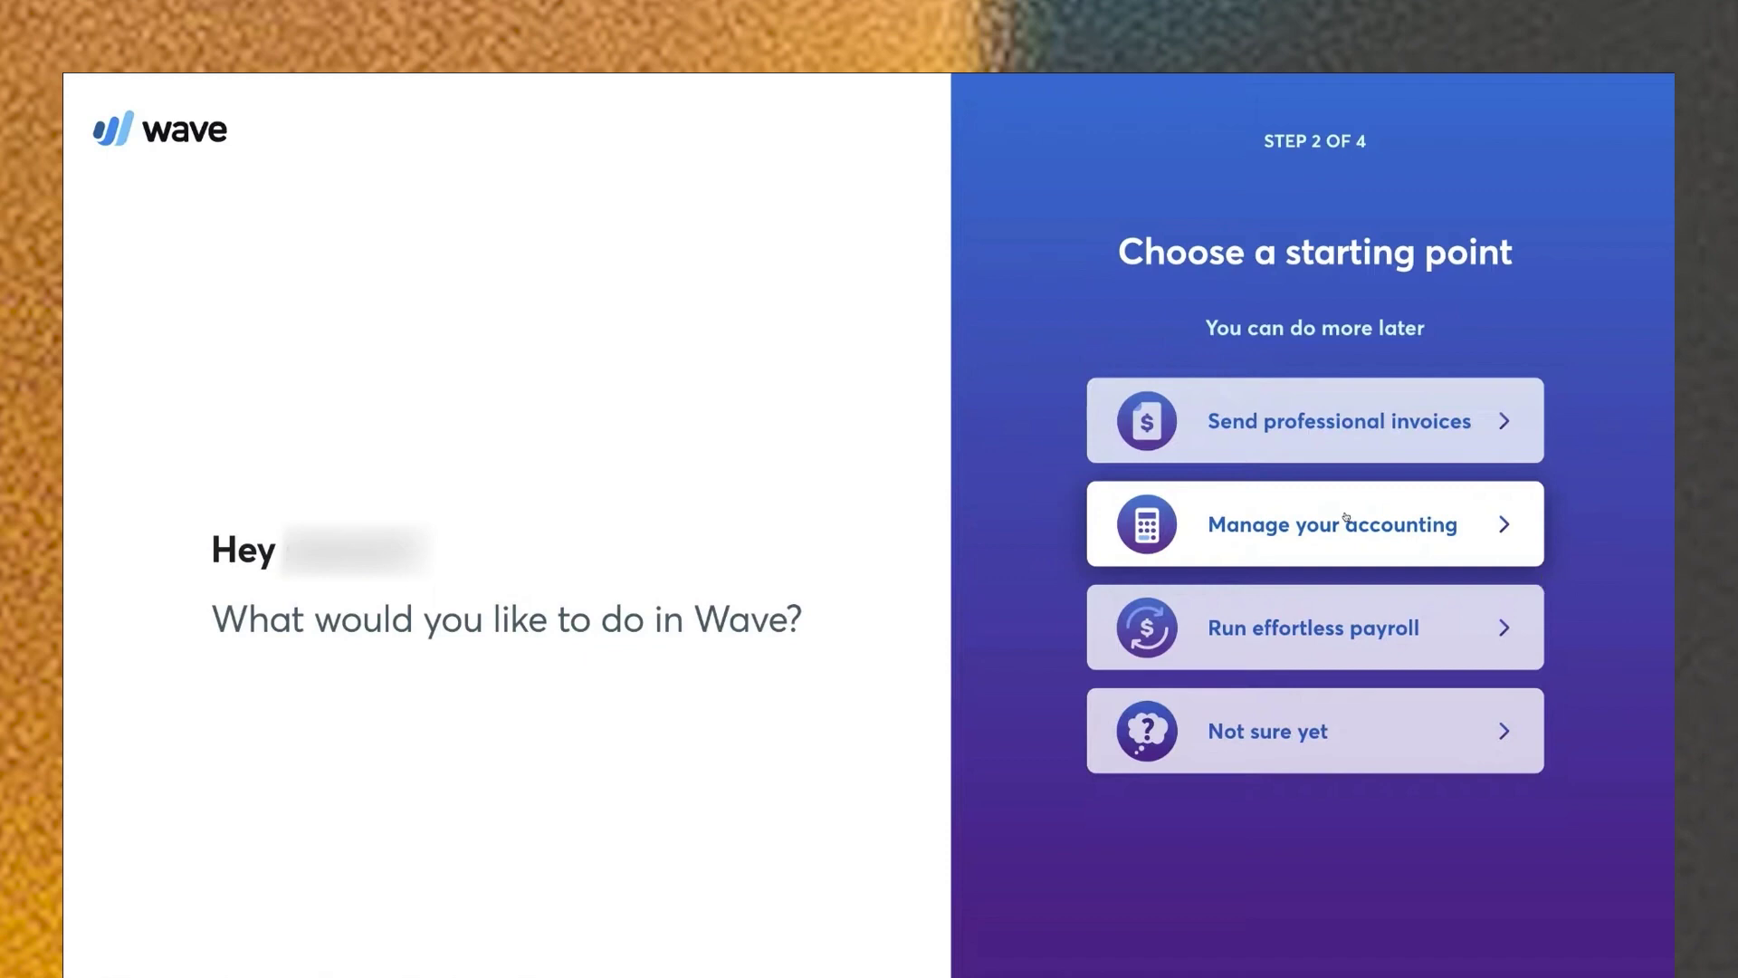
pyautogui.click(1346, 518)
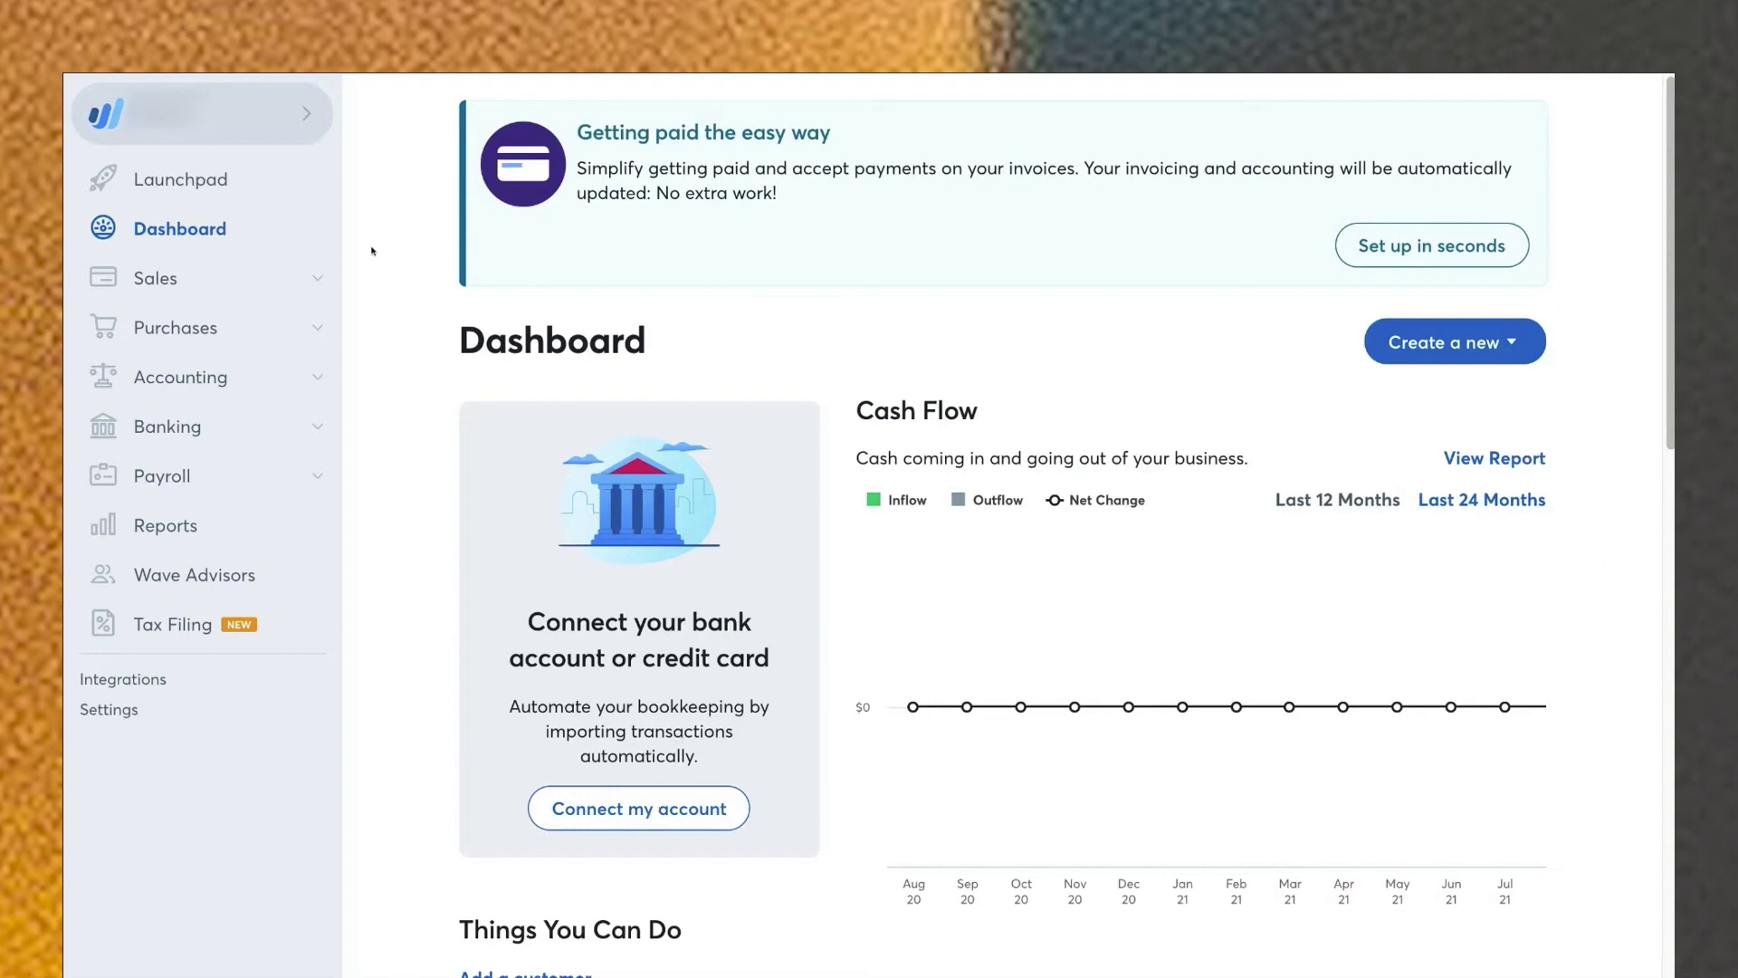
# Review the dashboard's suggested tasks and charts, and start creating a new estimate.
pyautogui.scroll(-5, 573, 550)
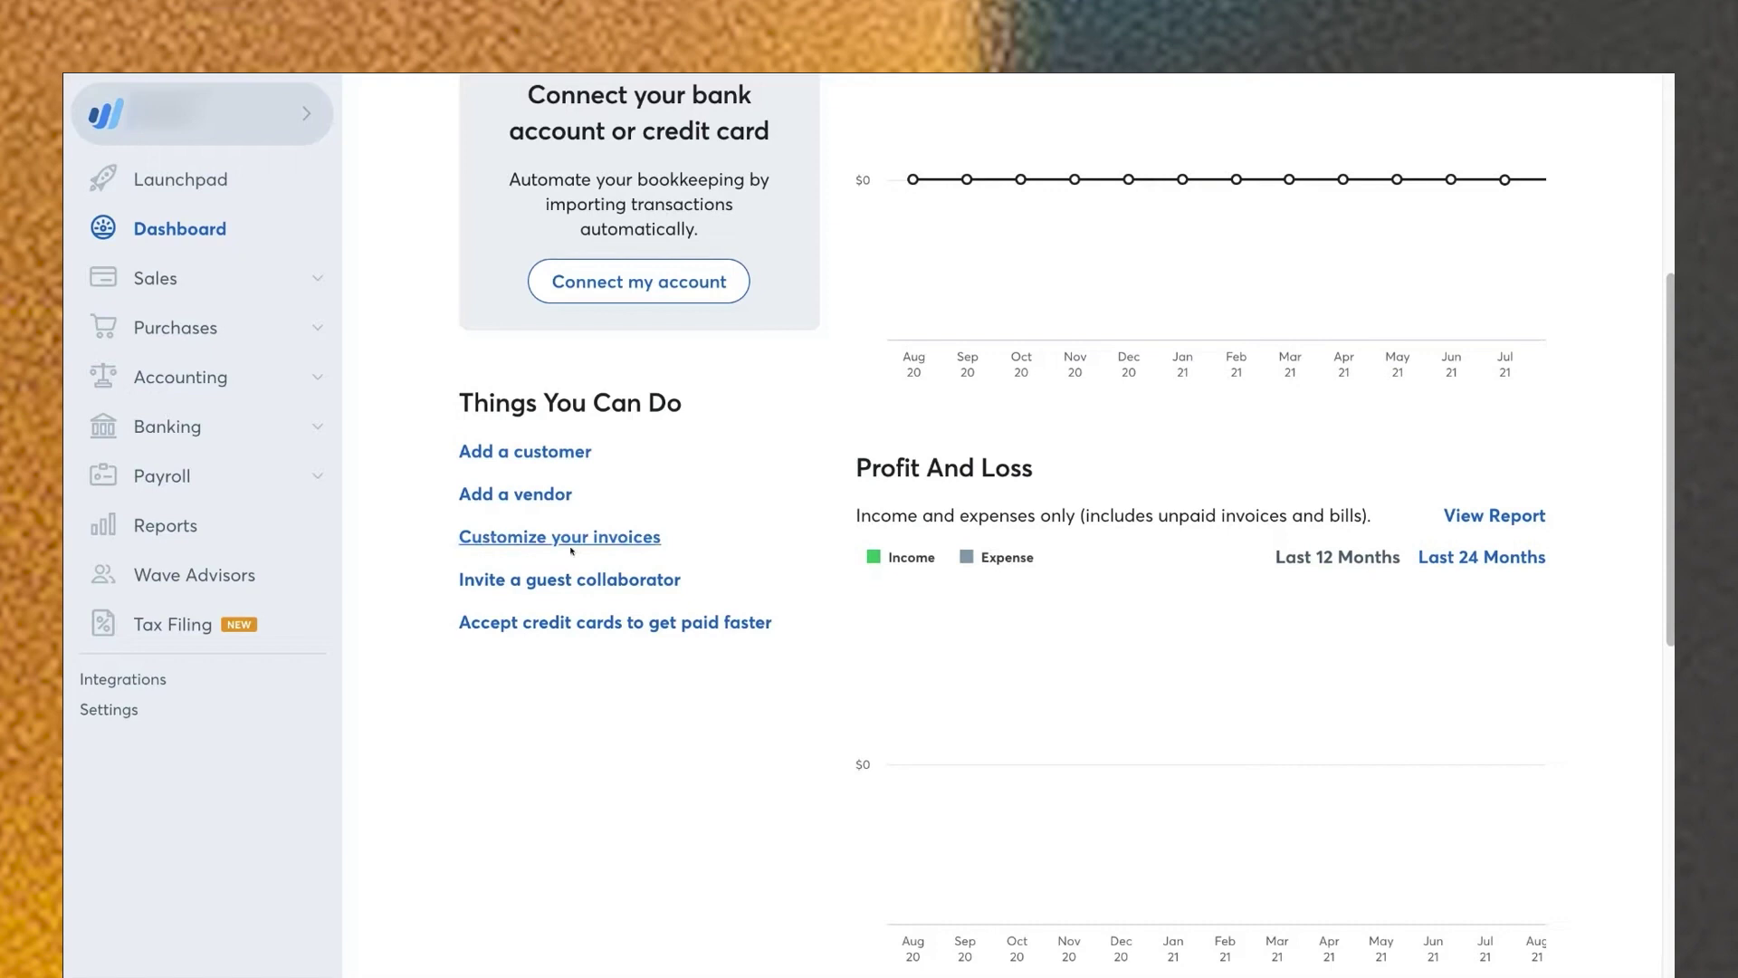
pyautogui.scroll(5, 571, 549)
pyautogui.click(1448, 220)
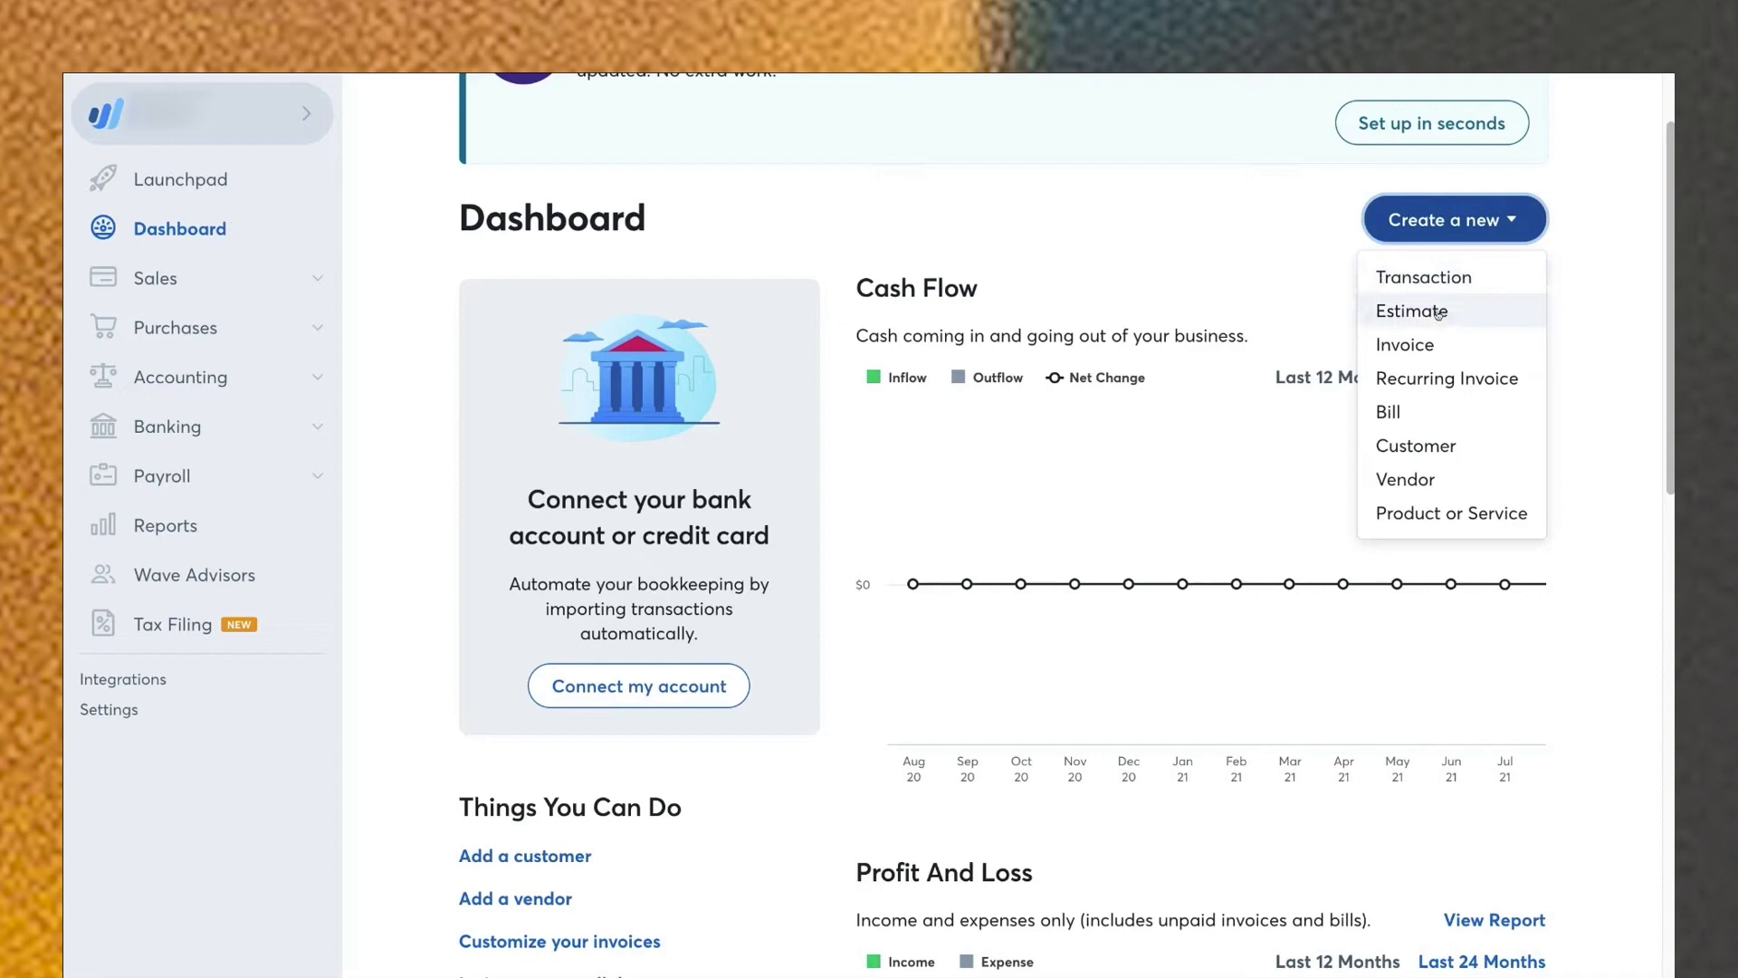
pyautogui.click(1412, 310)
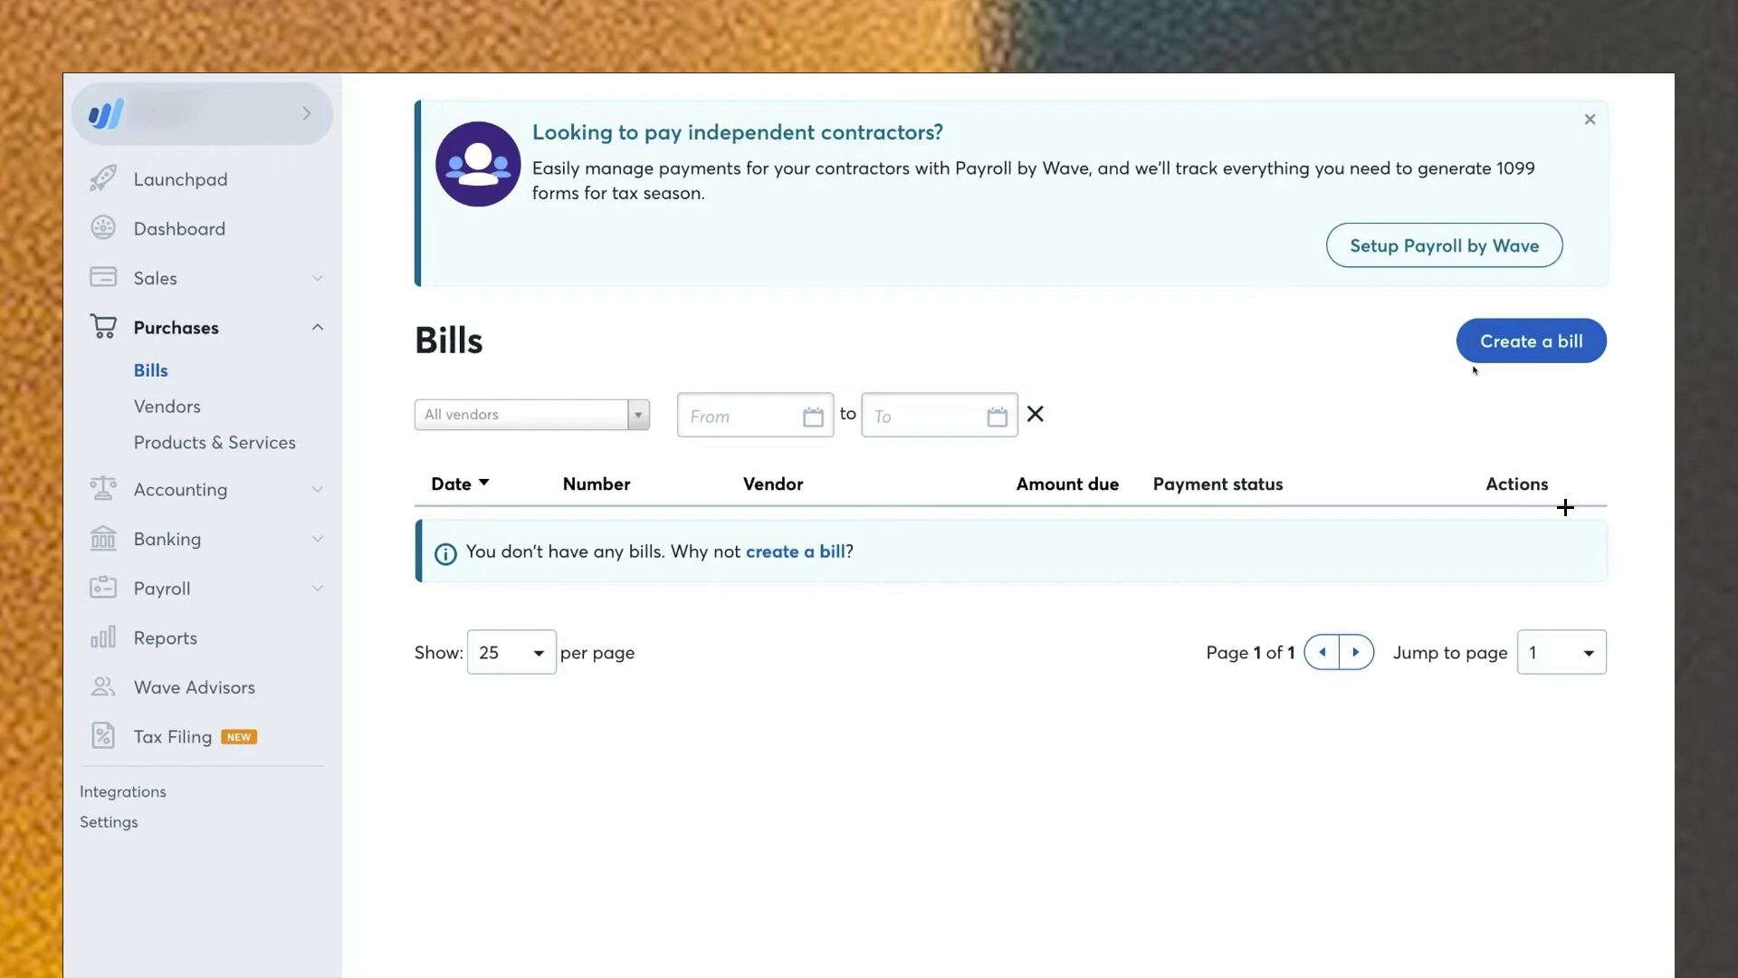
# View the Vendors page and the Products & Services page for purchases.
pyautogui.click(149, 413)
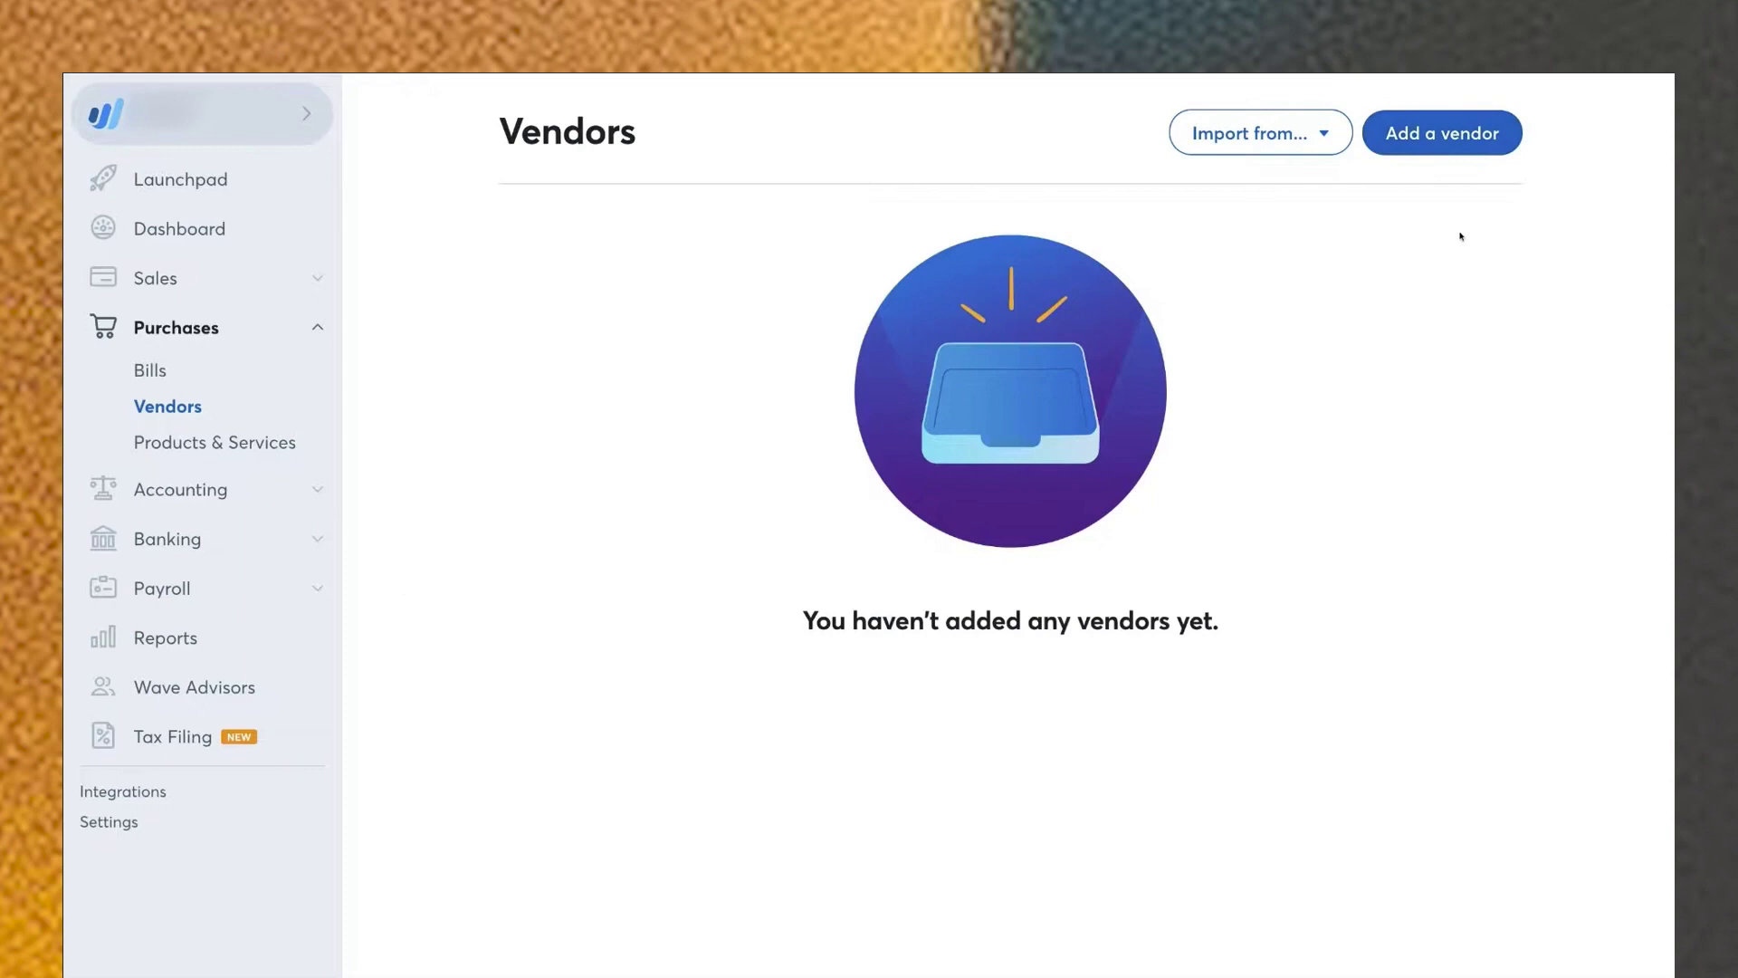
pyautogui.click(218, 442)
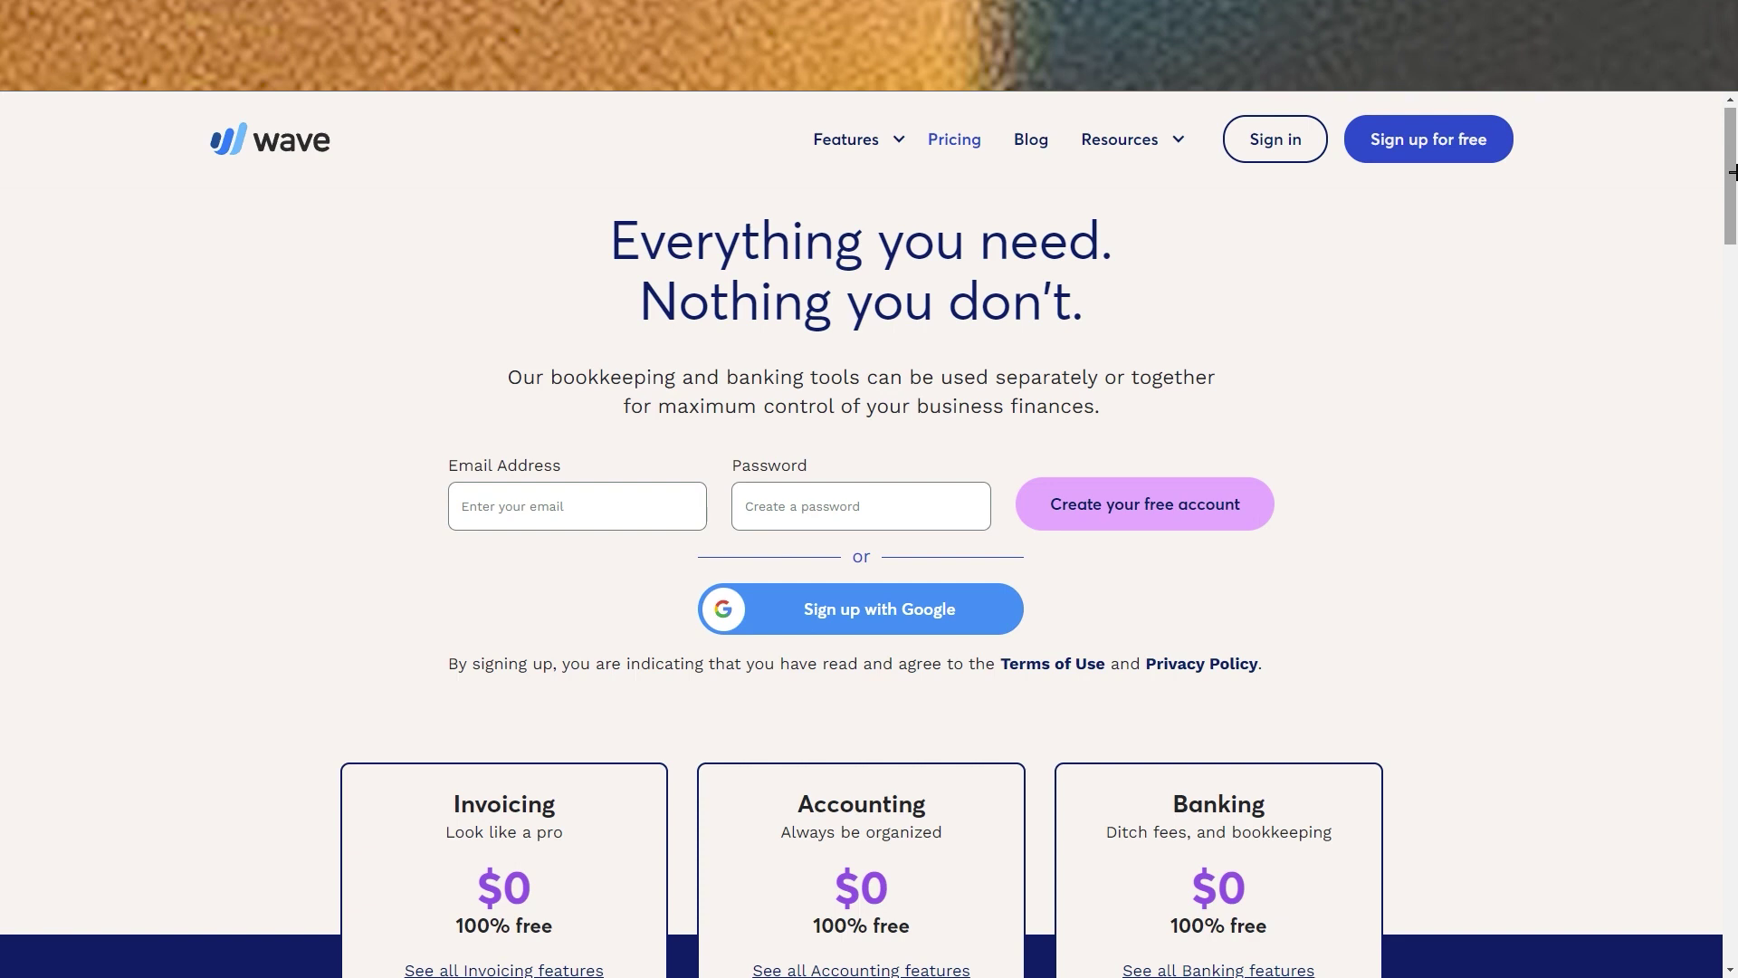
# Examine the pricing cards for invoicing, accounting, banking, payments, payroll and advisors.
pyautogui.moveTo(1731, 172); pyautogui.dragTo(1734, 329)
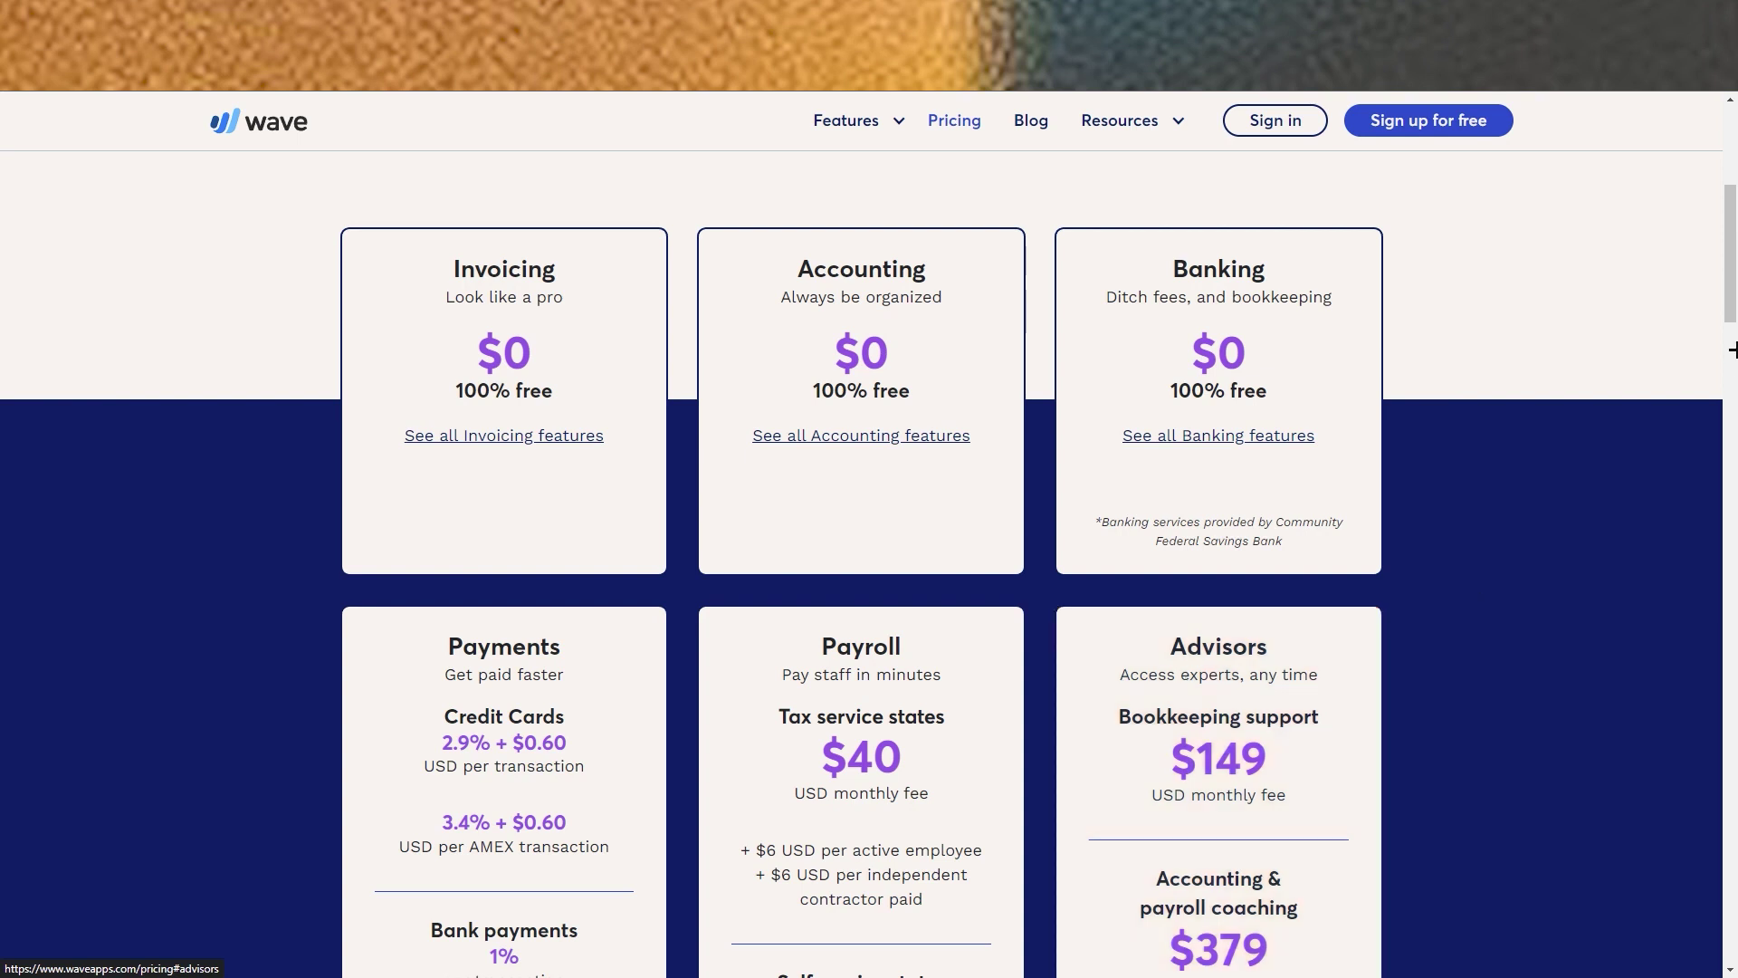
pyautogui.moveTo(1731, 277)
pyautogui.mouseDown()
pyautogui.moveTo(1732, 308)
pyautogui.moveTo(1732, 281)
pyautogui.mouseUp()
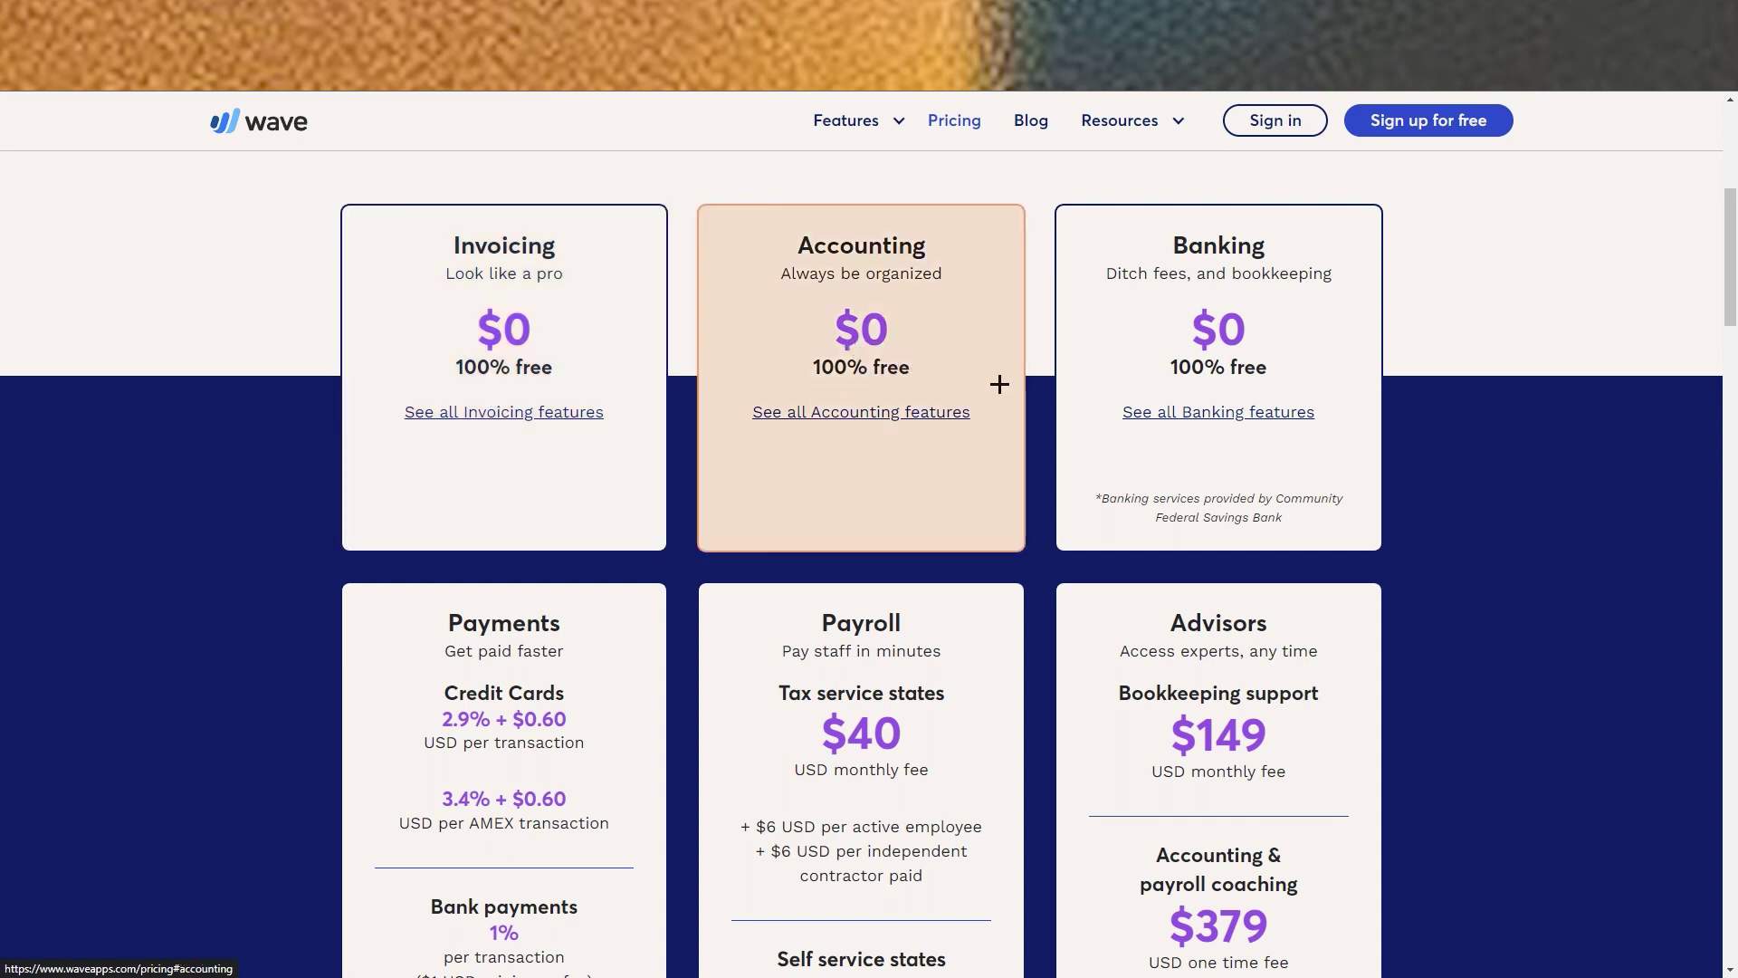
pyautogui.moveTo(1732, 271); pyautogui.dragTo(1732, 308)
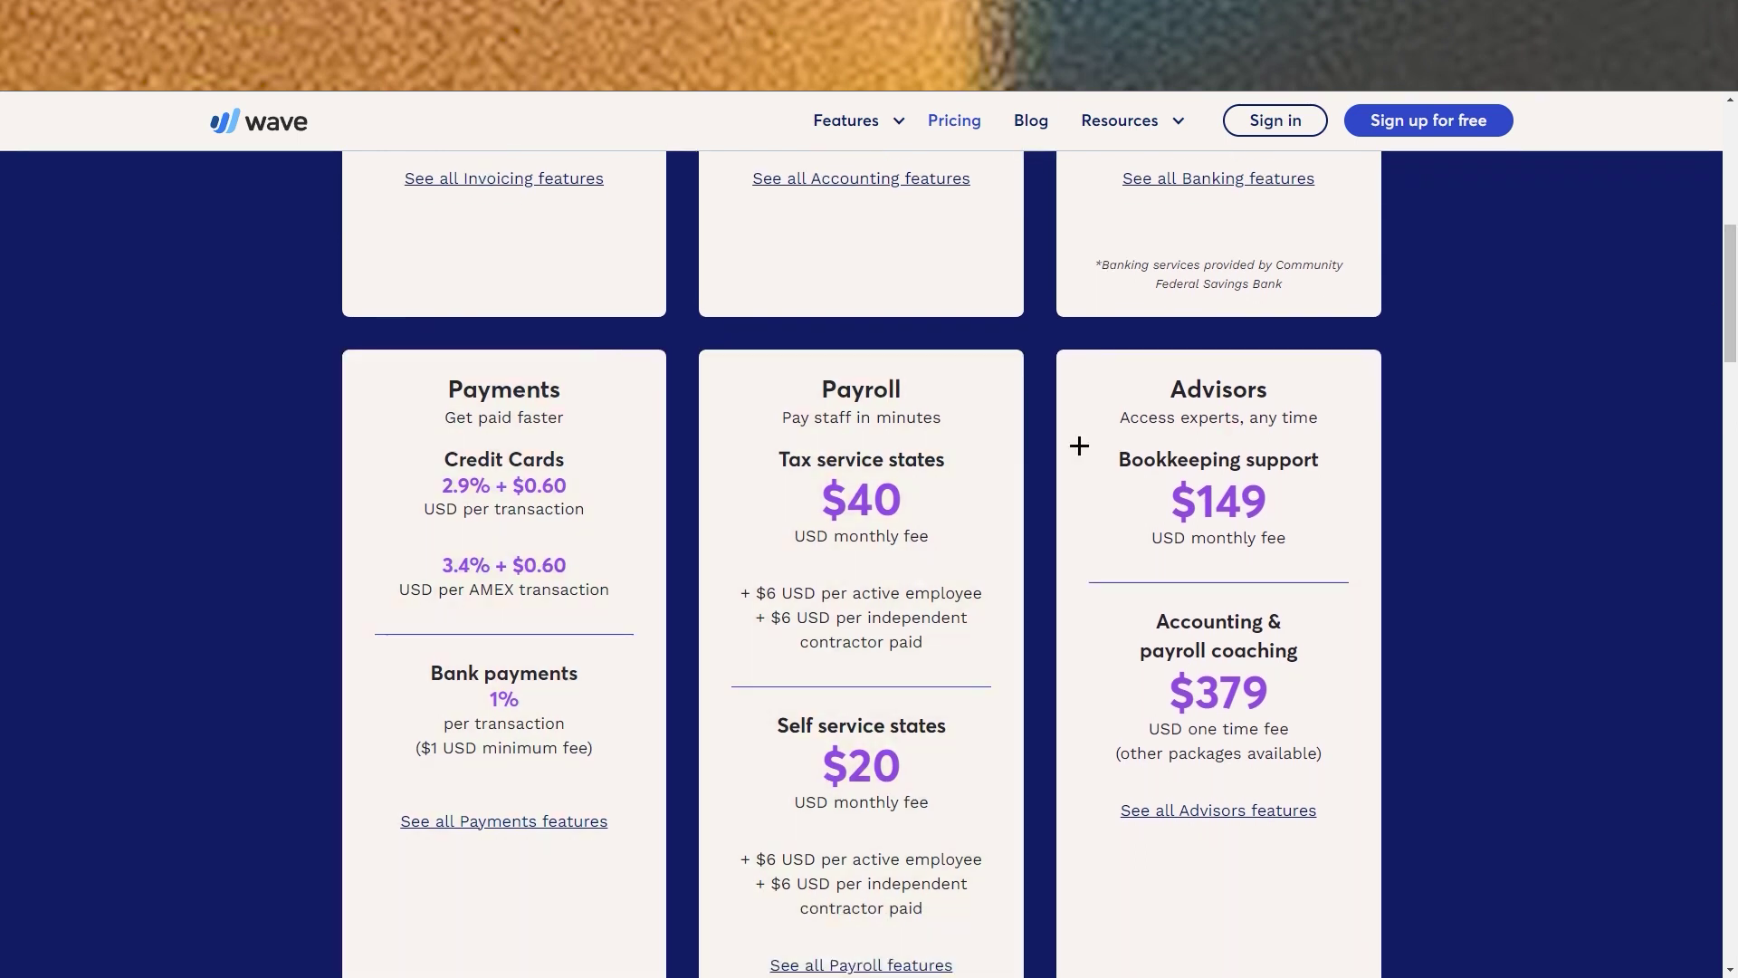
pyautogui.scroll(-2, 931, 317)
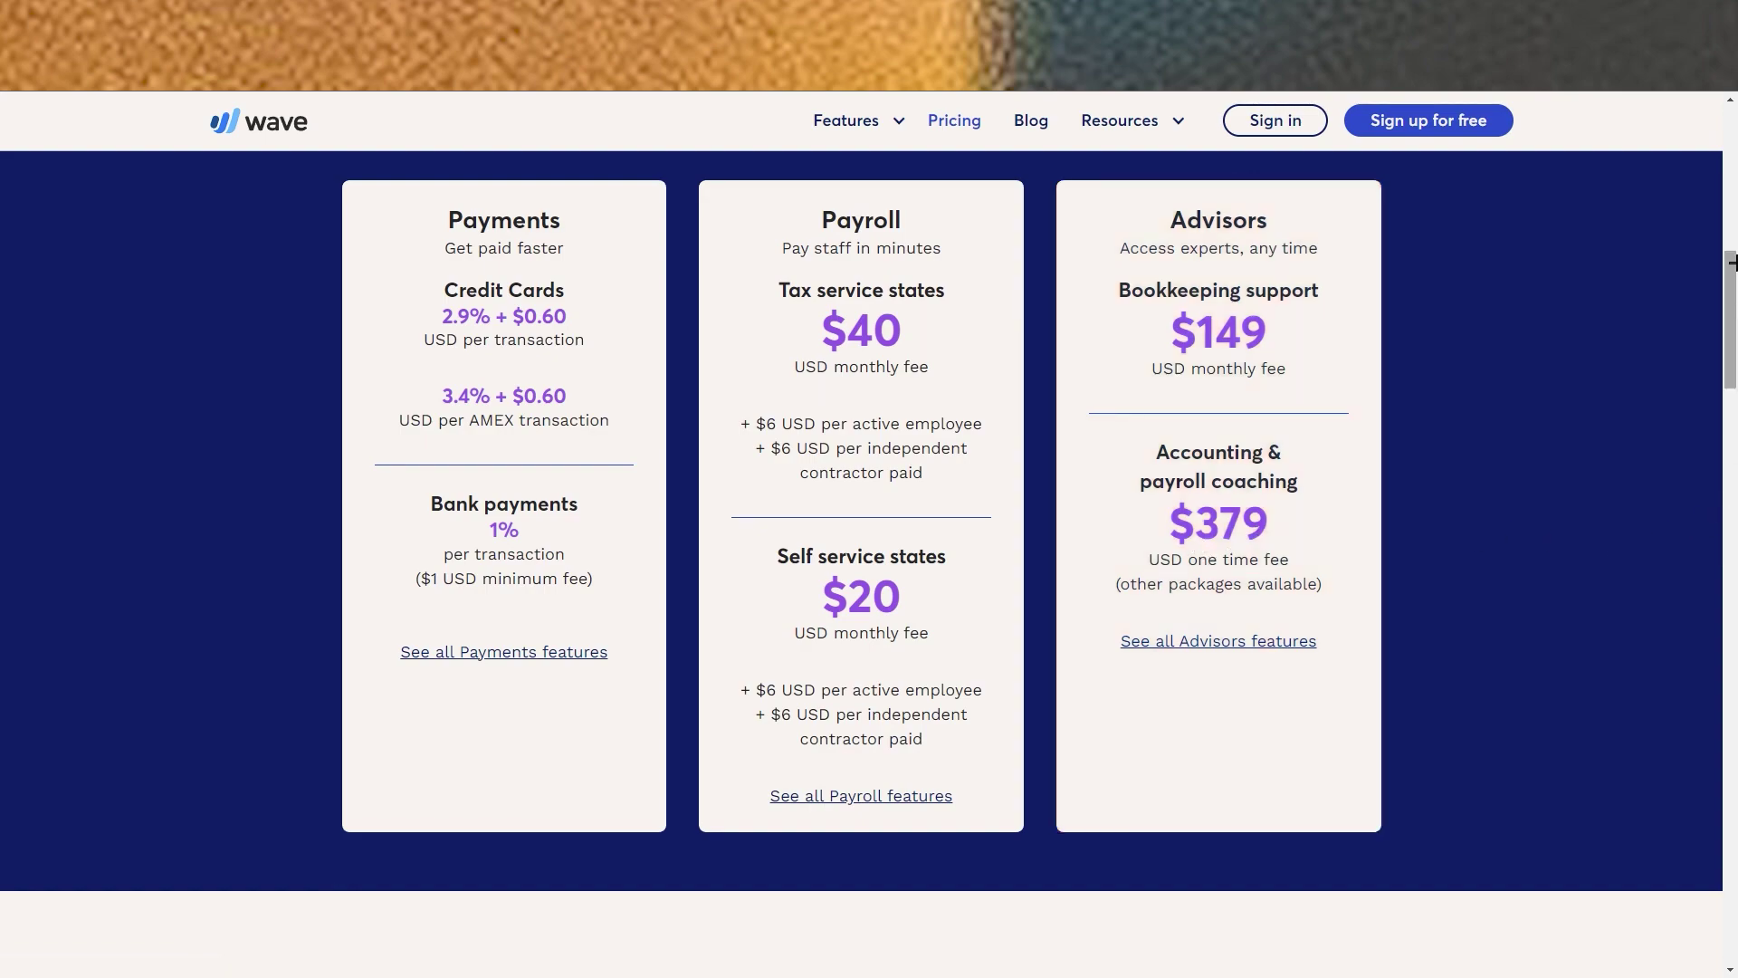
pyautogui.scroll(8, 1732, 322)
# Read through the detailed feature lists for accounting, banking, payments, payroll and advisors on the pricing page.
pyautogui.scroll(-15, 1730, 543)
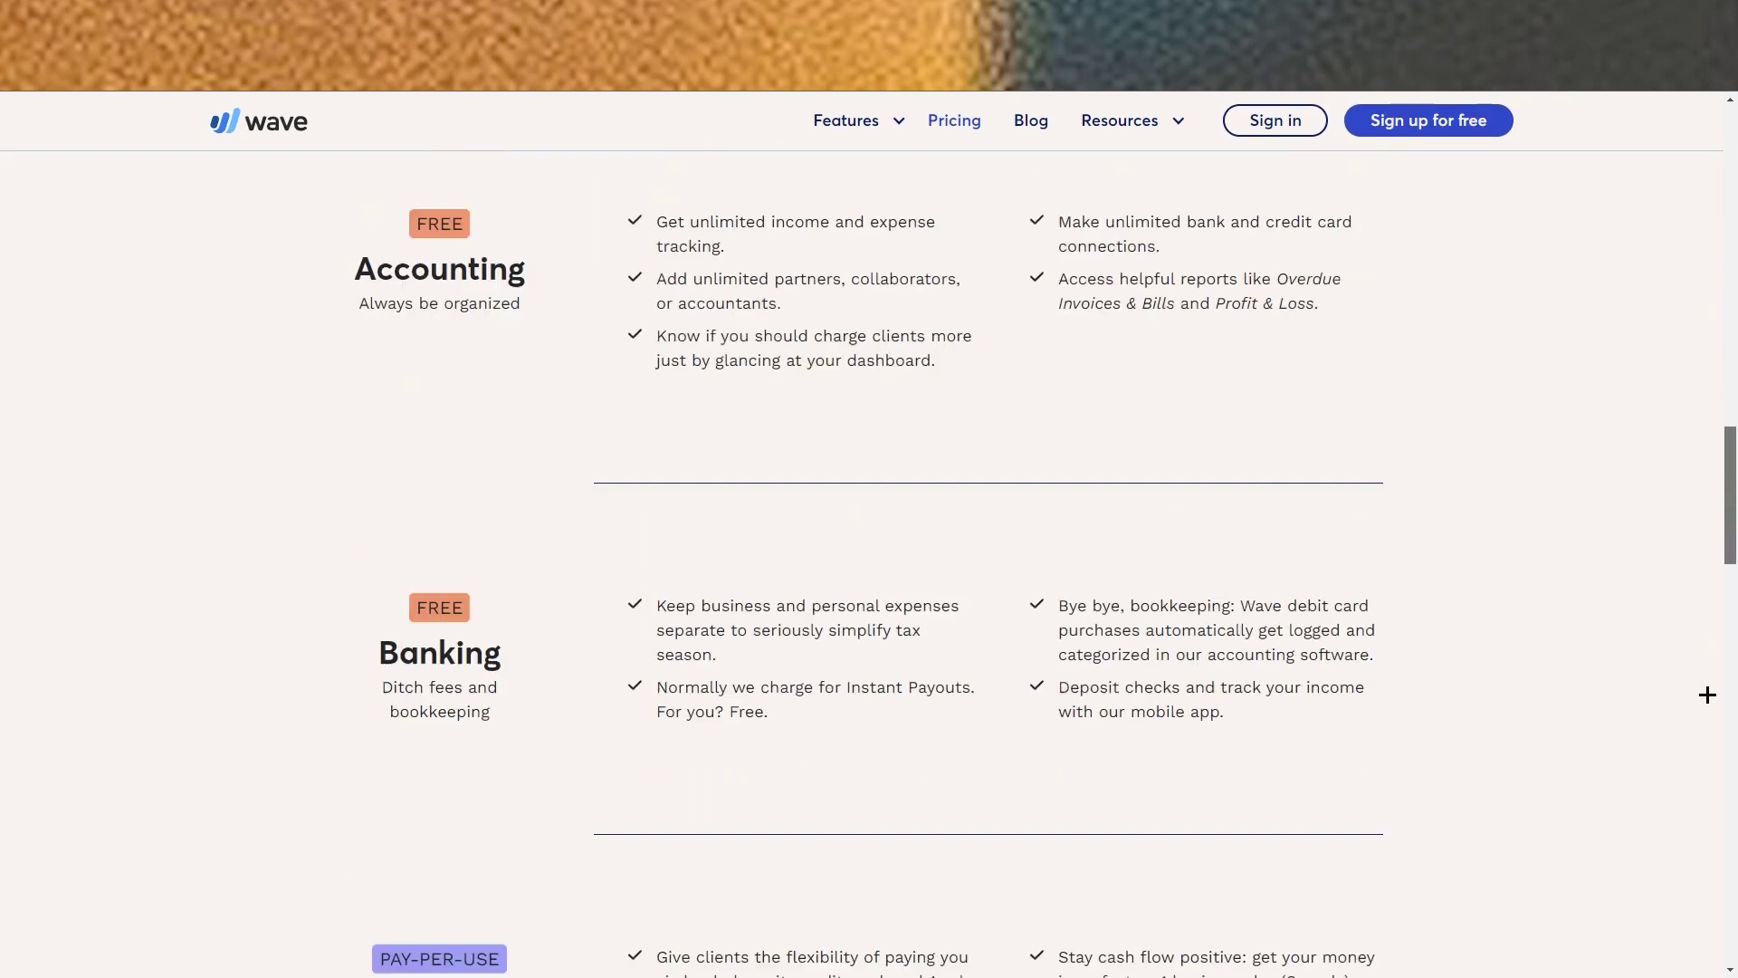
pyautogui.scroll(-12, 1731, 780)
pyautogui.scroll(5, 1732, 868)
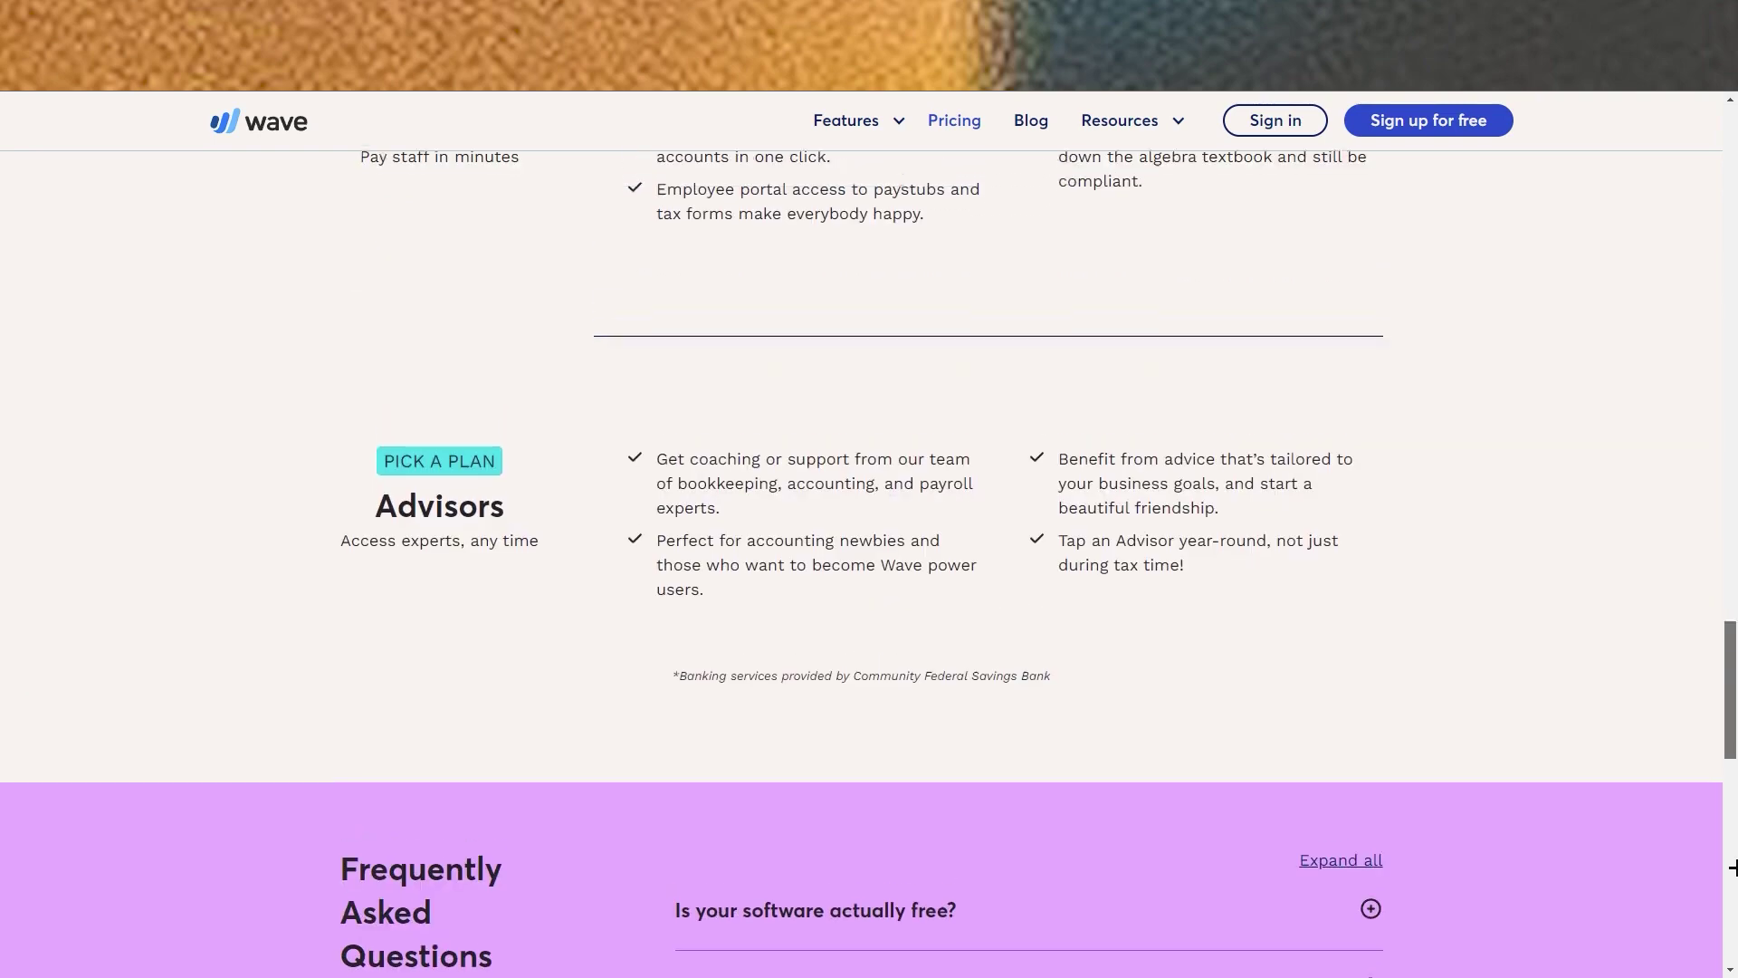
pyautogui.scroll(3, 1732, 867)
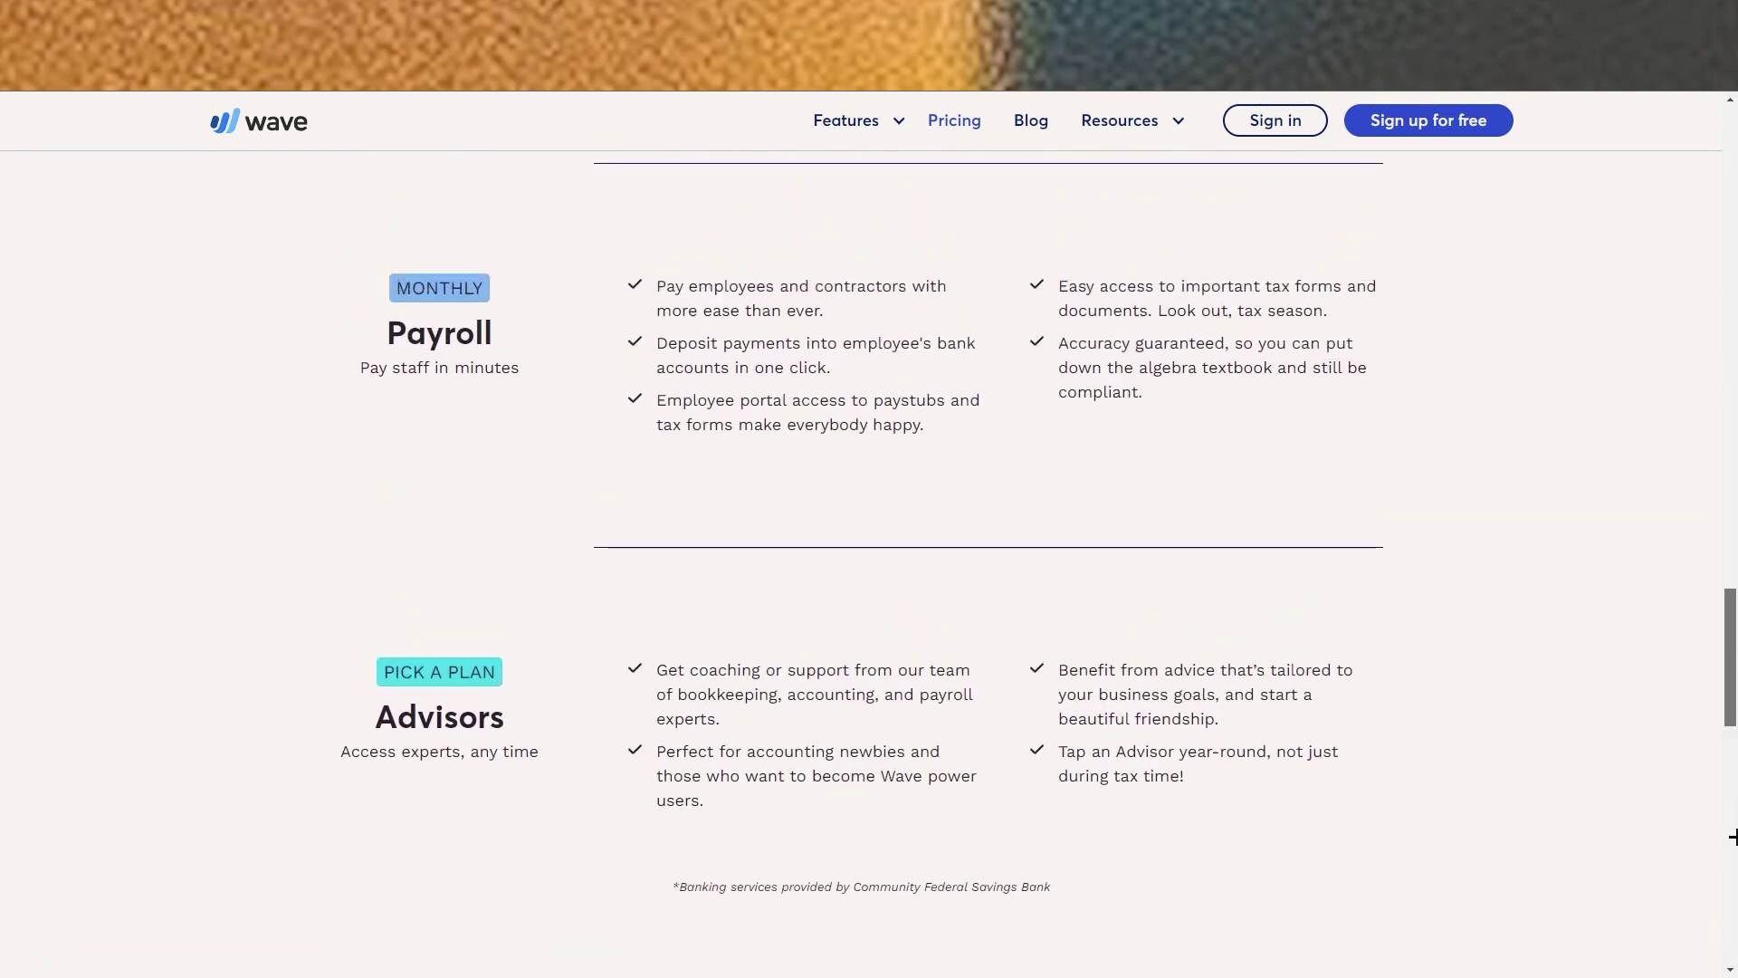
pyautogui.scroll(4, 1732, 829)
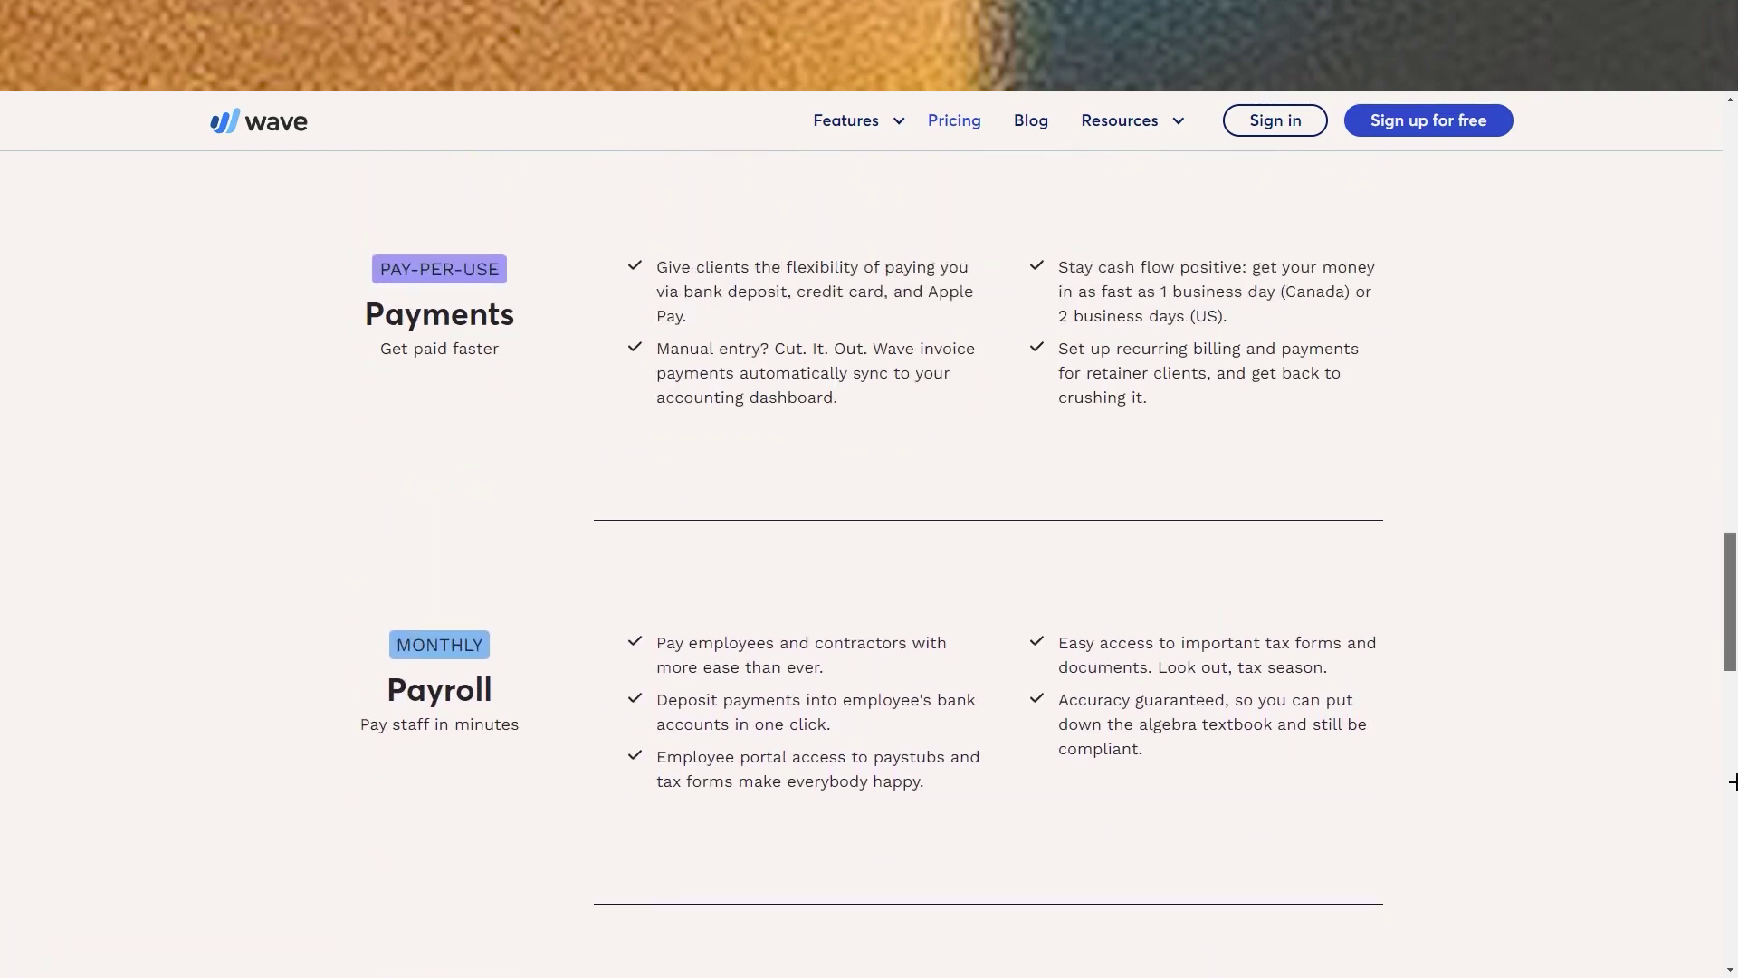
pyautogui.scroll(7, 1732, 780)
pyautogui.scroll(-6, 1732, 733)
pyautogui.scroll(8, 1732, 630)
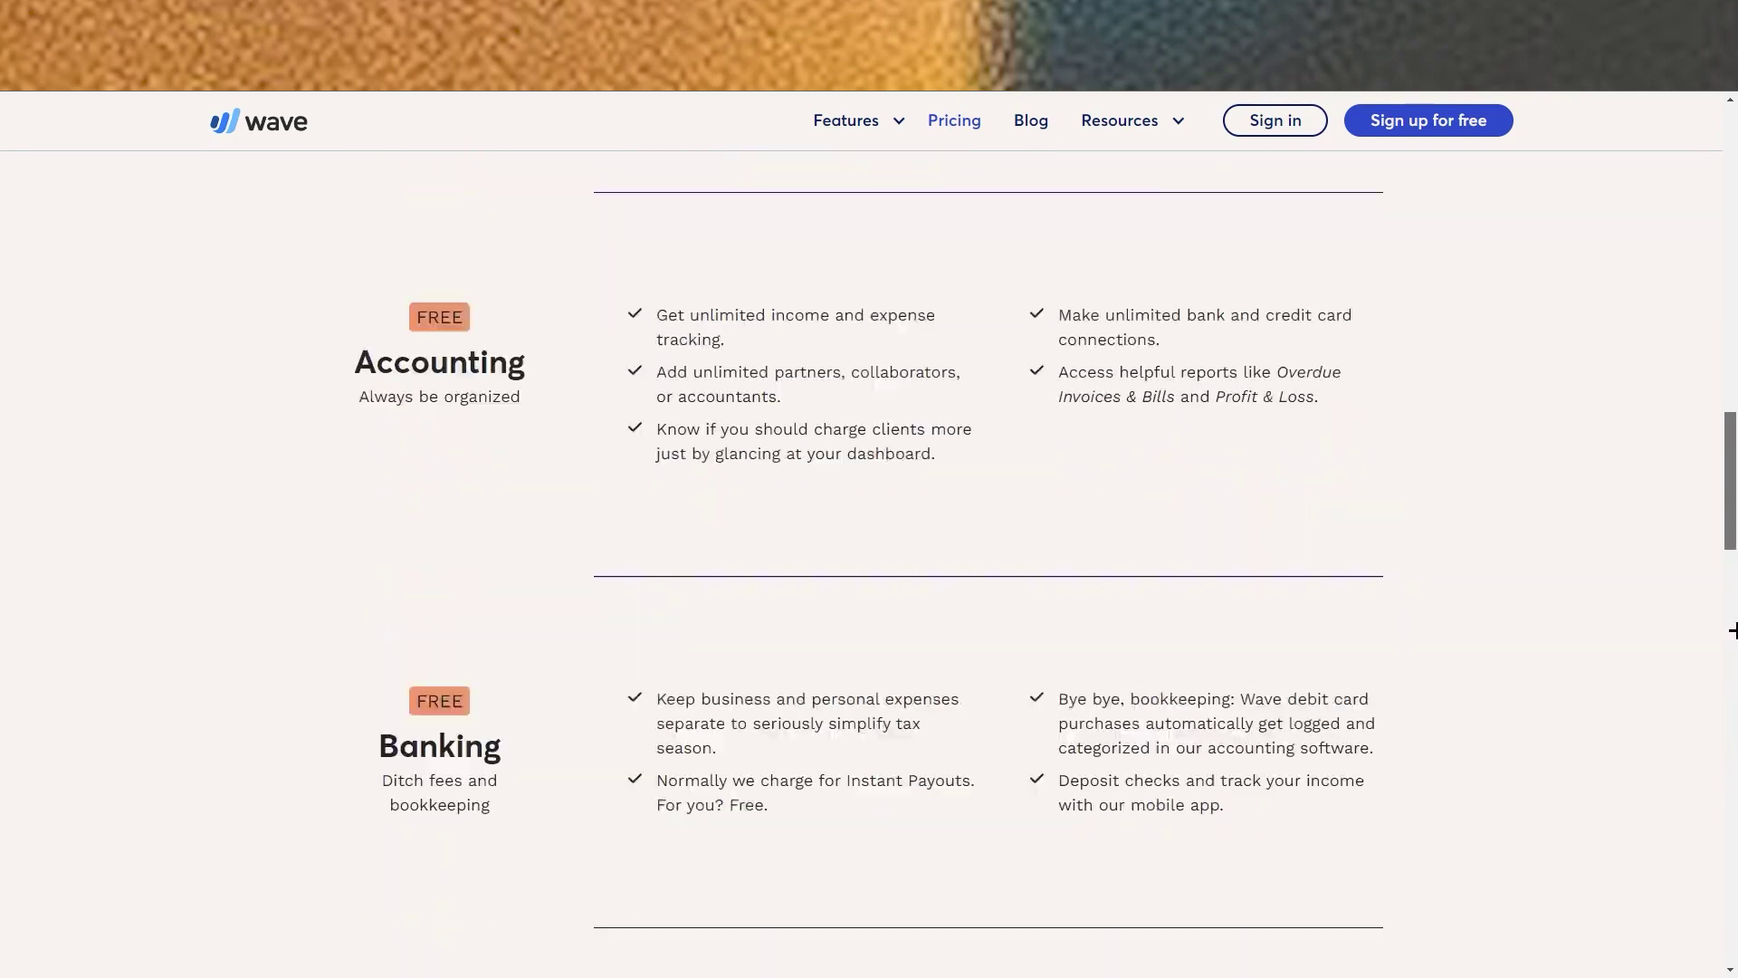
pyautogui.scroll(15, 1732, 630)
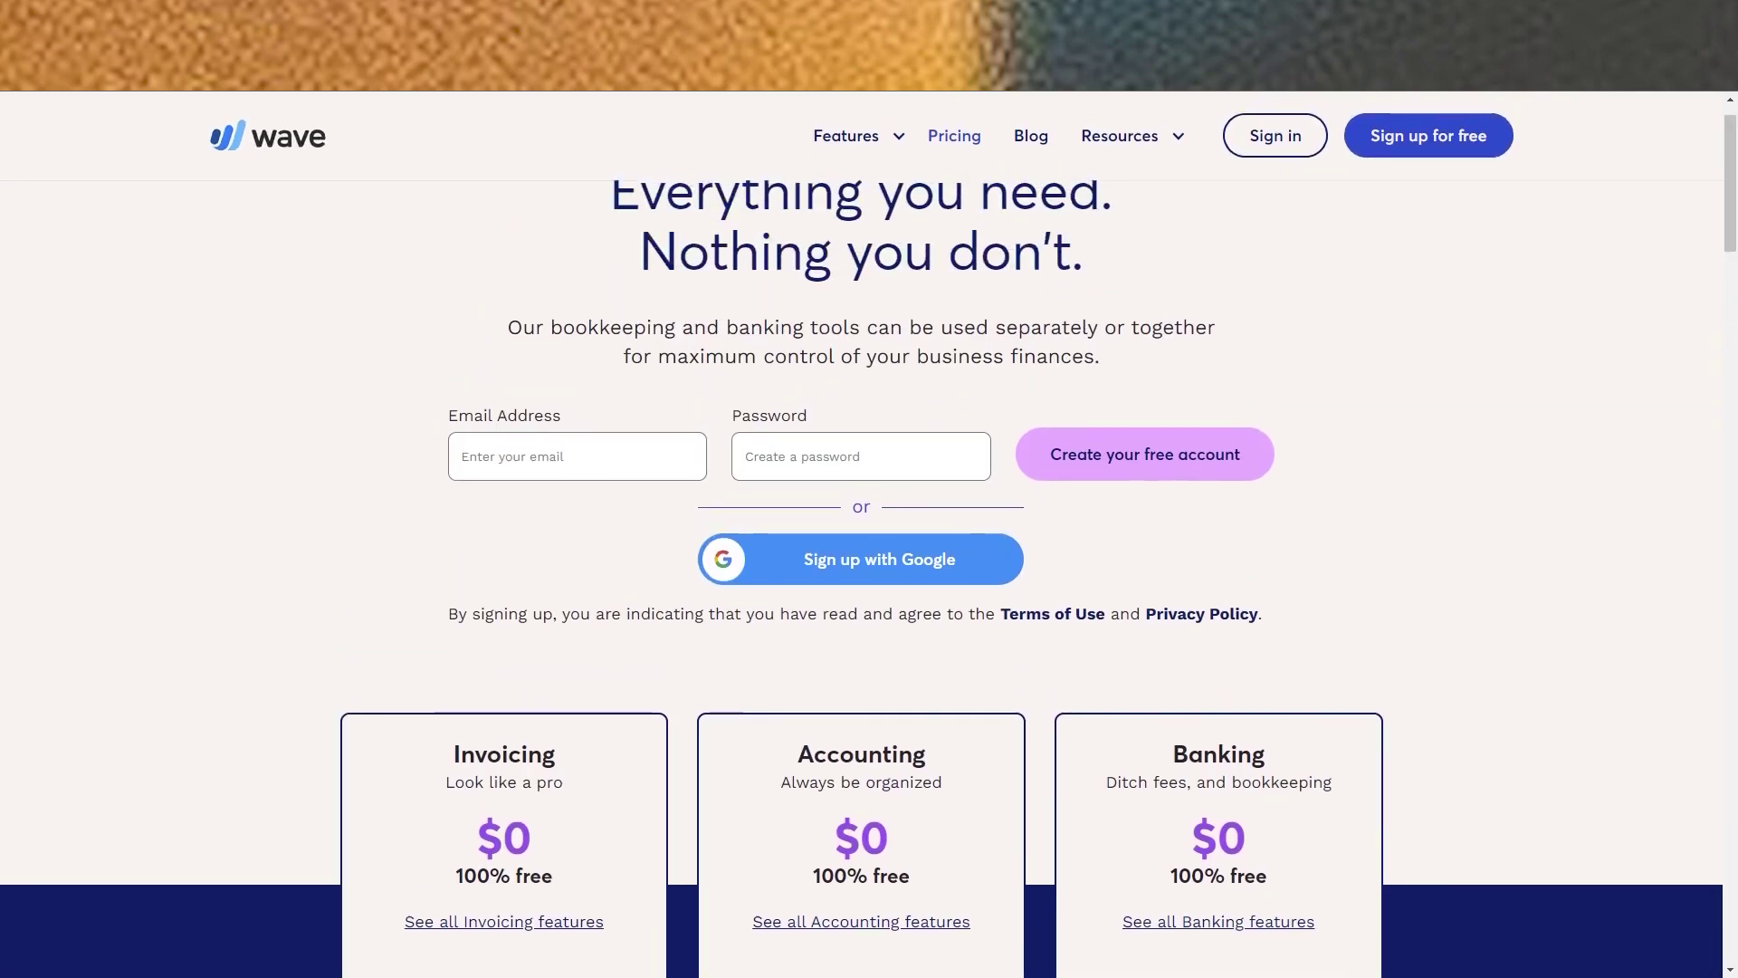